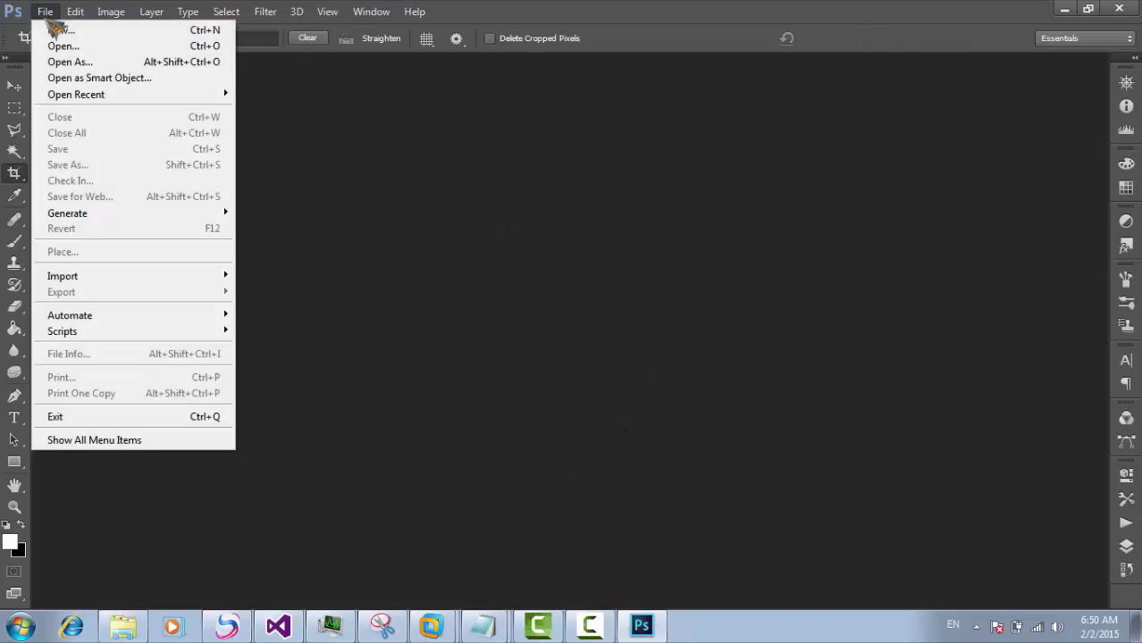
Create a new 1920 × 1080 pixel document at 72 pixels/inch in RGB Color with a white background.
{"action": "left_click", "coordinate": [50, 28]}
{"action": "left_click", "coordinate": [366, 239]}
{"action": "left_click", "coordinate": [428, 272]}
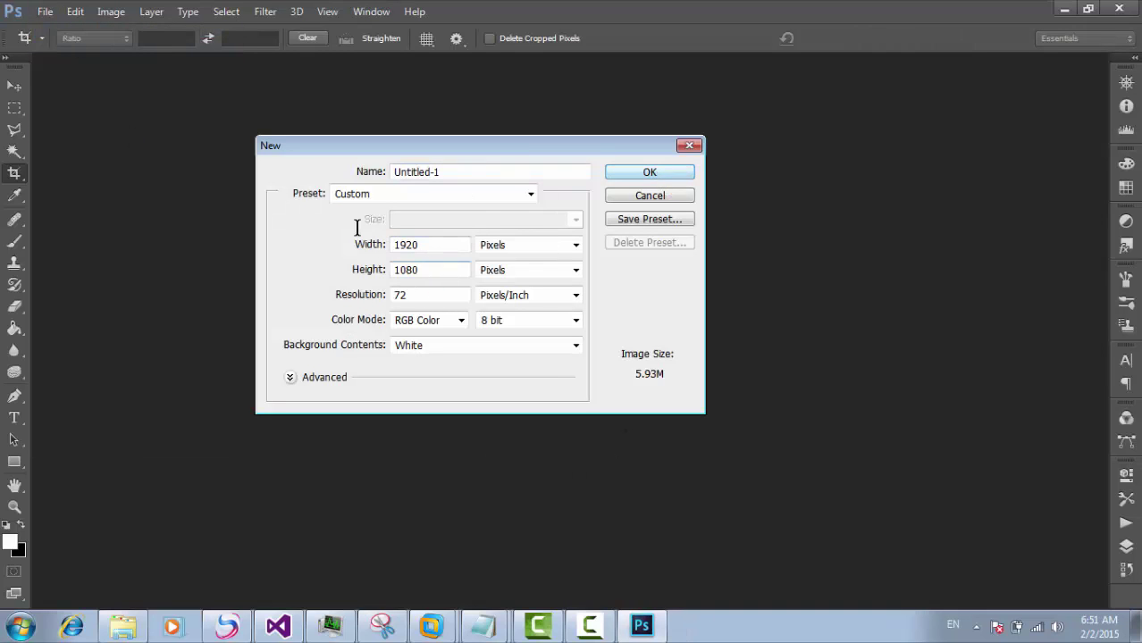
{"action": "left_click", "coordinate": [666, 179]}
{"action": "left_click_drag", "start_coordinate": [326, 76], "coordinate": [371, 62]}
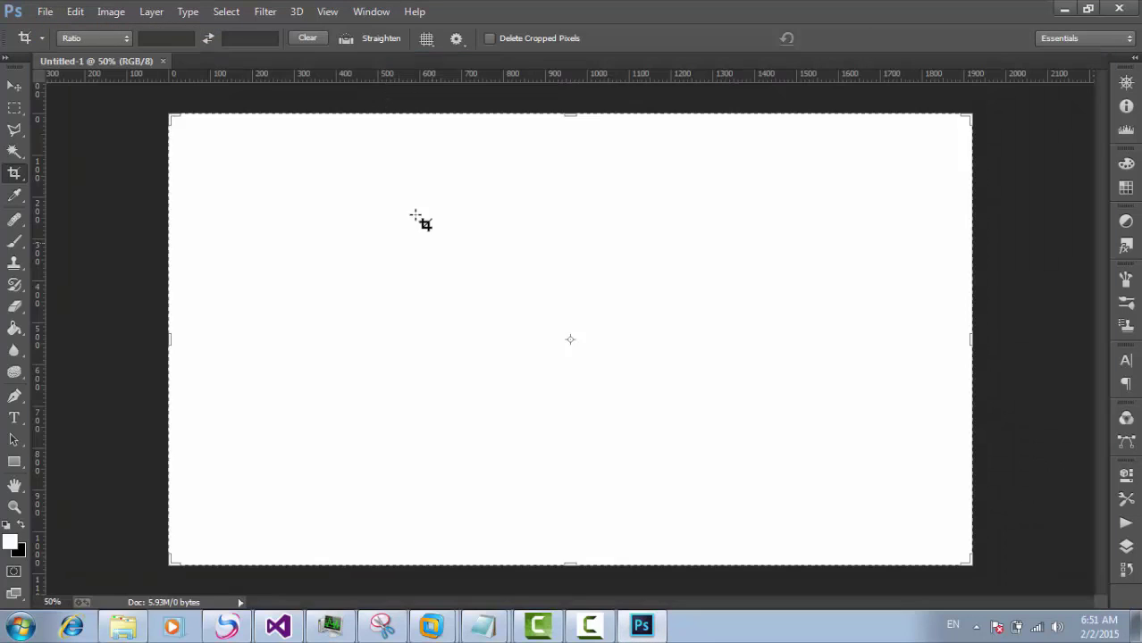
Fill the whole canvas background with black using the Paint Bucket tool.
{"action": "left_click", "coordinate": [16, 88]}
{"action": "left_click", "coordinate": [20, 417]}
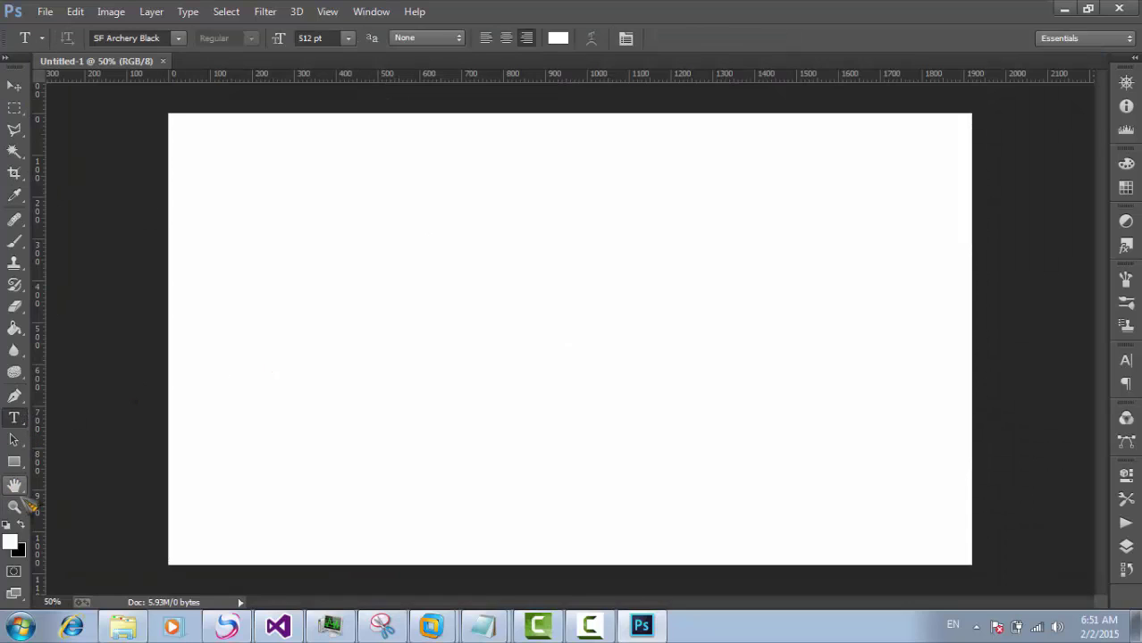
{"action": "left_click", "coordinate": [20, 330]}
{"action": "left_click", "coordinate": [20, 526]}
{"action": "left_click", "coordinate": [246, 357]}
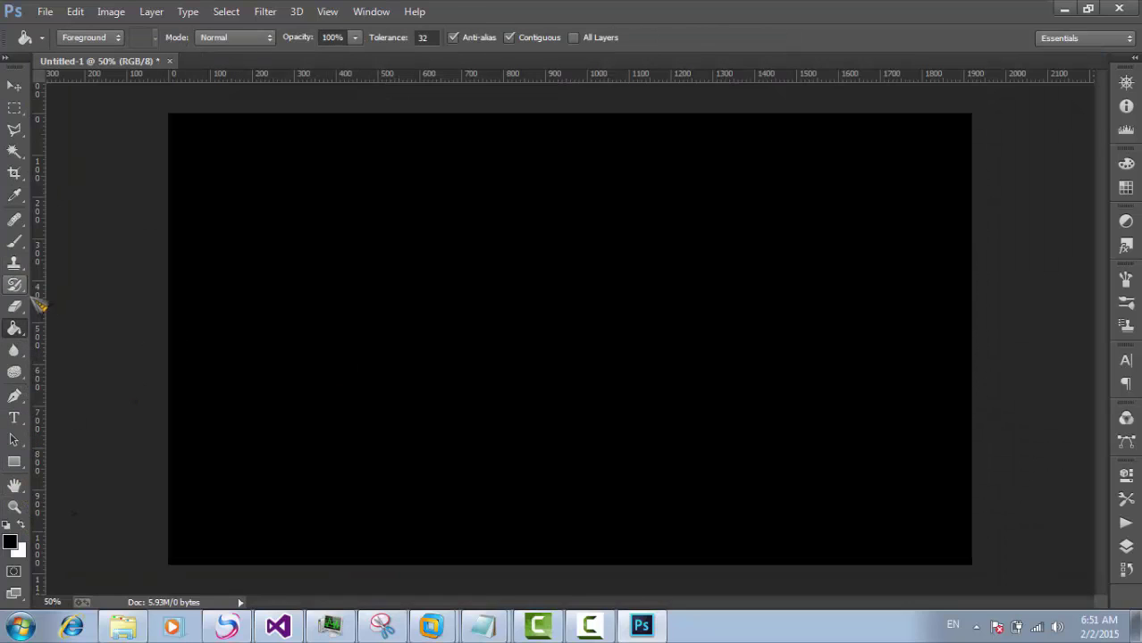
Add the white text "bahoz" in SF Archery Black across the middle of the canvas.
{"action": "left_click", "coordinate": [17, 417]}
{"action": "left_click", "coordinate": [327, 401]}
{"action": "type", "text": "b"}
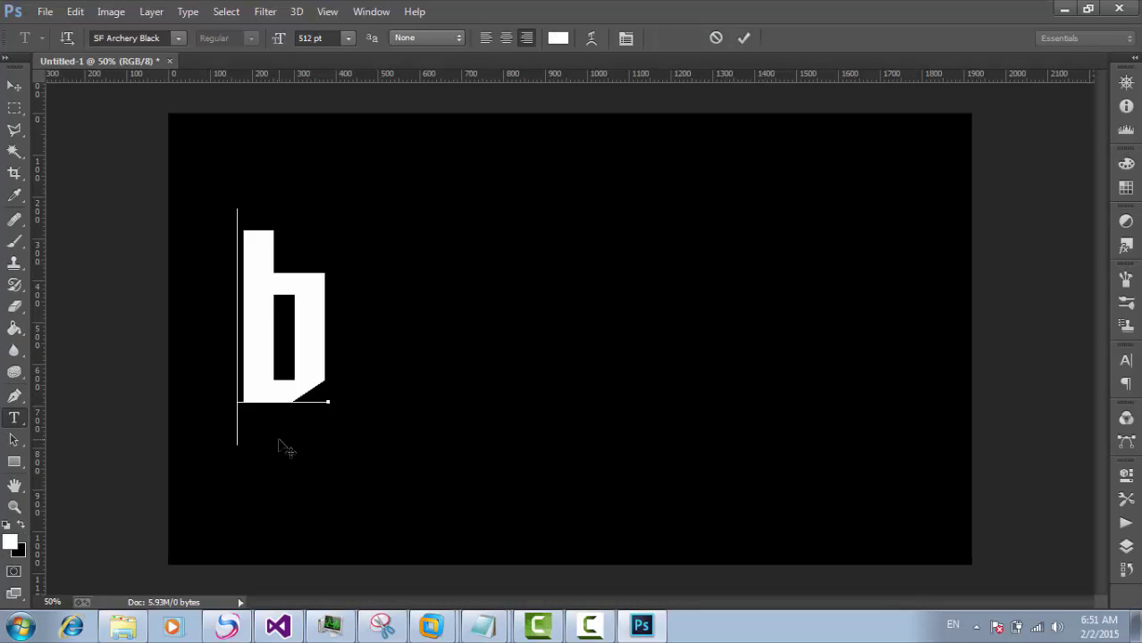
{"action": "type", "text": "ahoz"}
{"action": "key", "text": "ctrl+shift+l"}
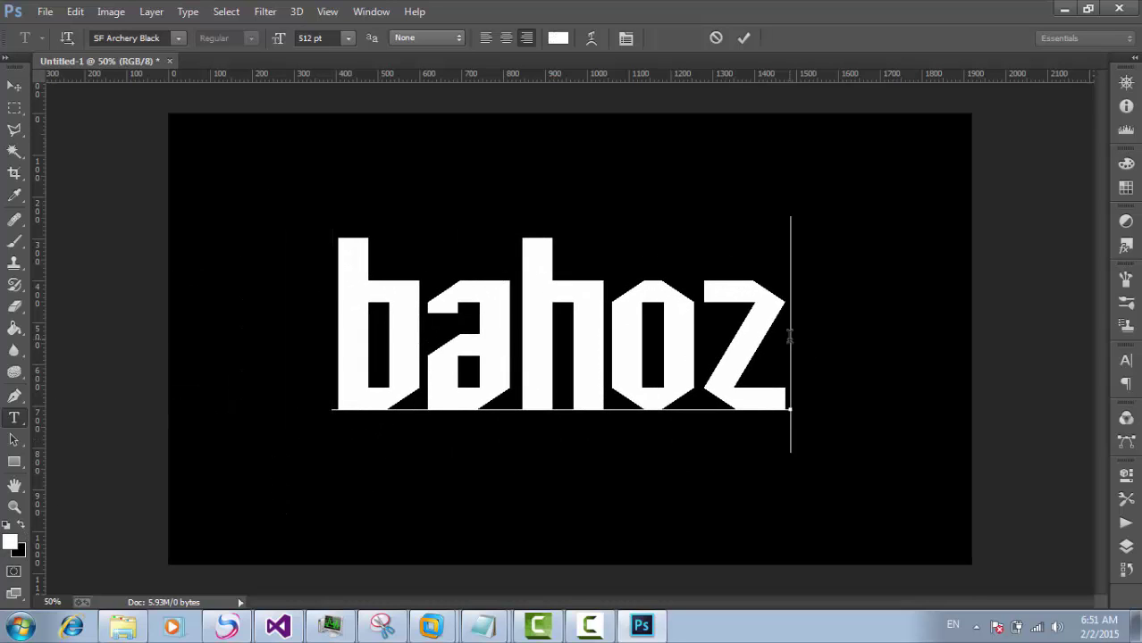
Enlarge the whole "bahoz" text to 558 pt and commit the text edit.
{"action": "key", "text": "ctrl+a"}
{"action": "left_click_drag", "start_coordinate": [280, 42], "coordinate": [566, 525]}
{"action": "left_click", "coordinate": [744, 38]}
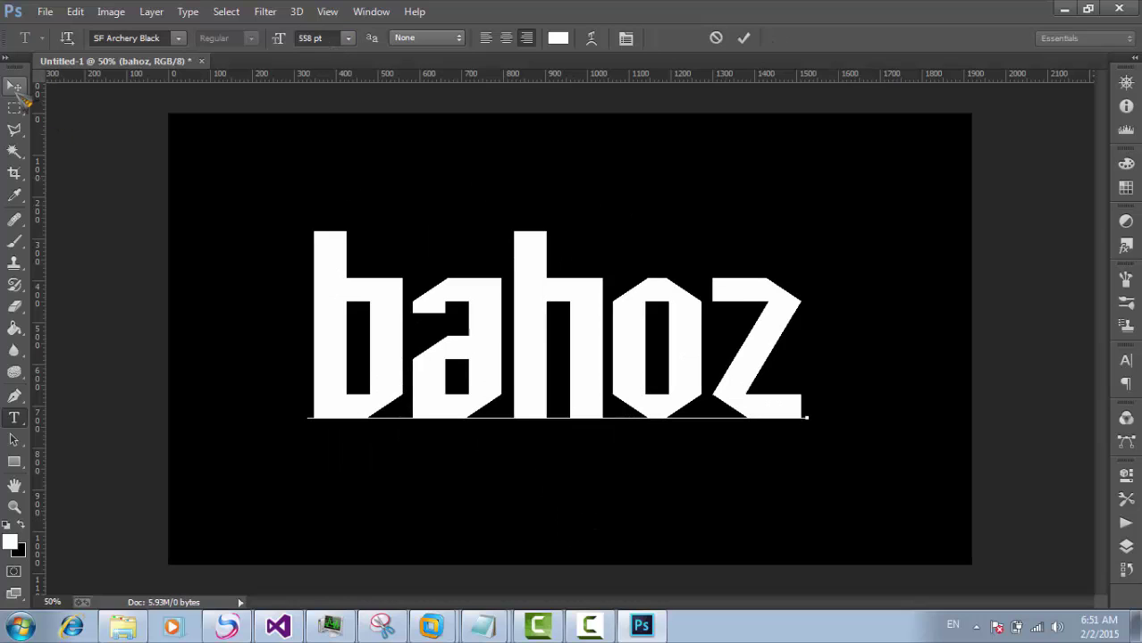
Rasterize the "bahoz" text layer so the letters can be cut as pixels.
{"action": "left_click", "coordinate": [1126, 546]}
{"action": "left_click", "coordinate": [948, 402]}
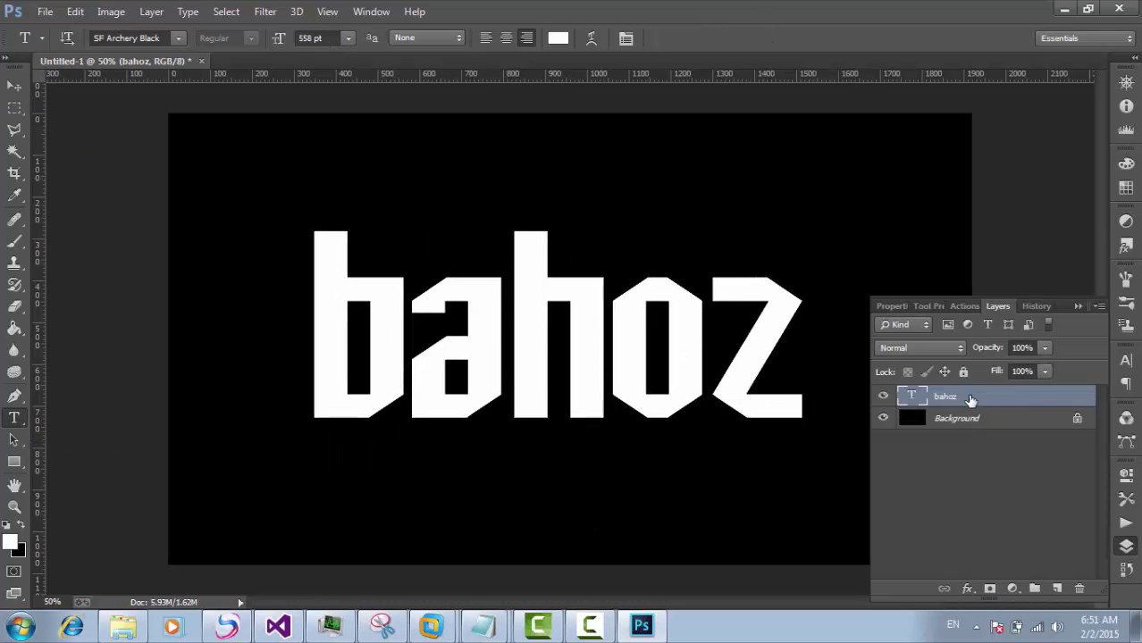
{"action": "right_click", "coordinate": [971, 400]}
{"action": "left_click", "coordinate": [642, 259]}
Cut a triangular shard from the upper left edge of the b's stem with the Polygonal Lasso and shift it slightly left.
{"action": "left_click", "coordinate": [14, 131]}
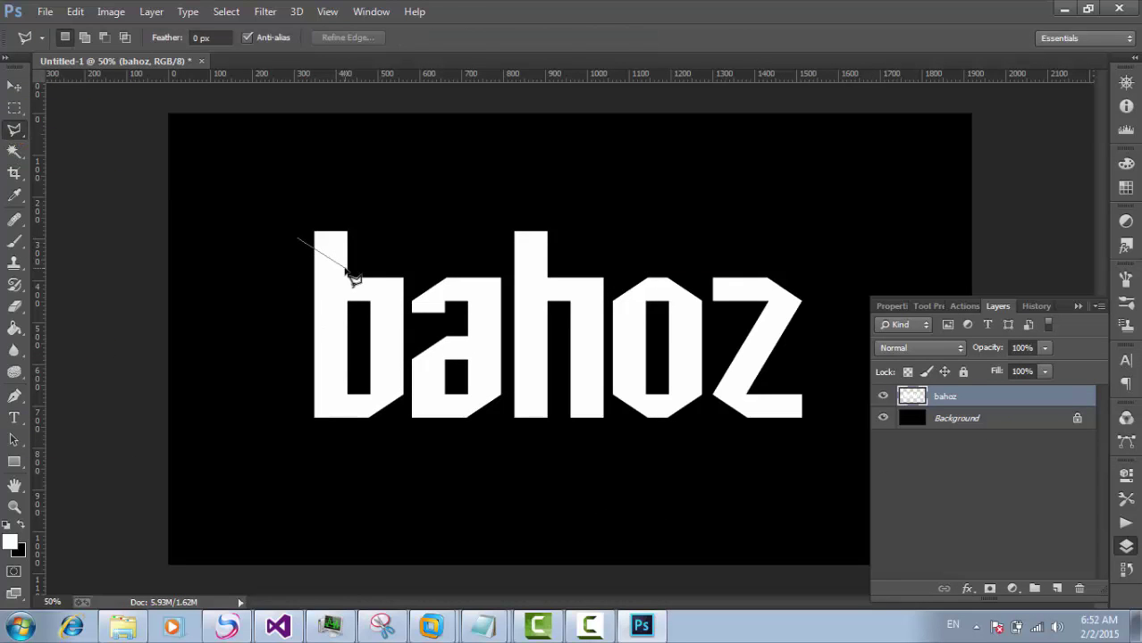
{"action": "left_click", "coordinate": [298, 239]}
{"action": "left_click", "coordinate": [14, 87]}
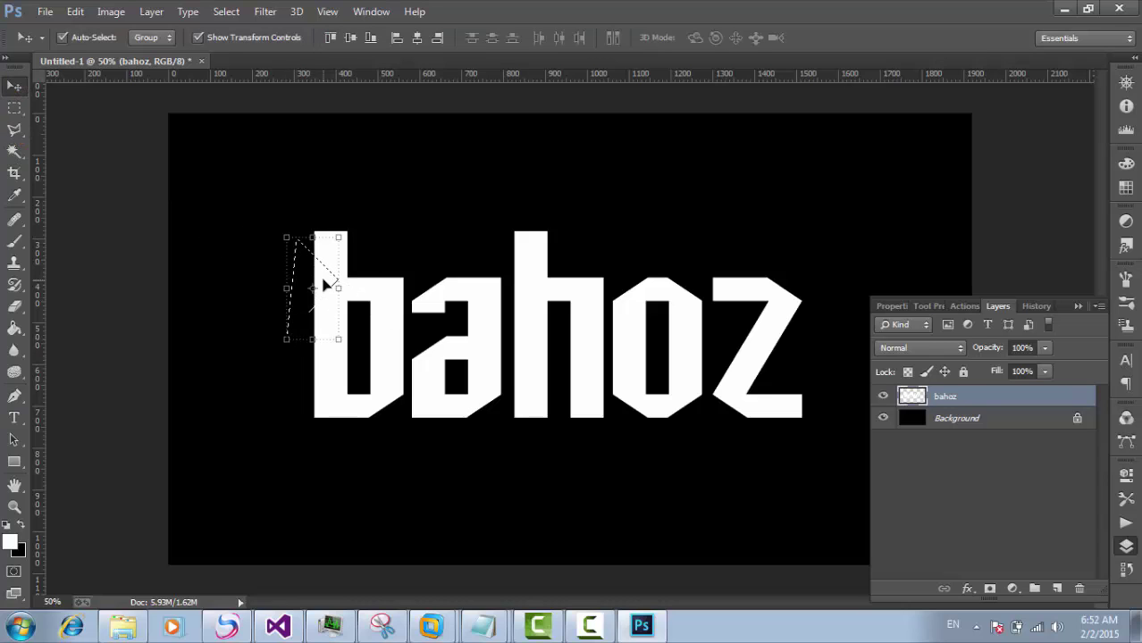
{"action": "left_click_drag", "start_coordinate": [324, 282], "coordinate": [316, 282]}
Lasso a triangular shard at the b's lower-left corner and shift it slightly down and left.
{"action": "left_click", "coordinate": [14, 130]}
{"action": "left_click", "coordinate": [344, 445]}
{"action": "left_click", "coordinate": [332, 376]}
{"action": "left_click", "coordinate": [267, 418]}
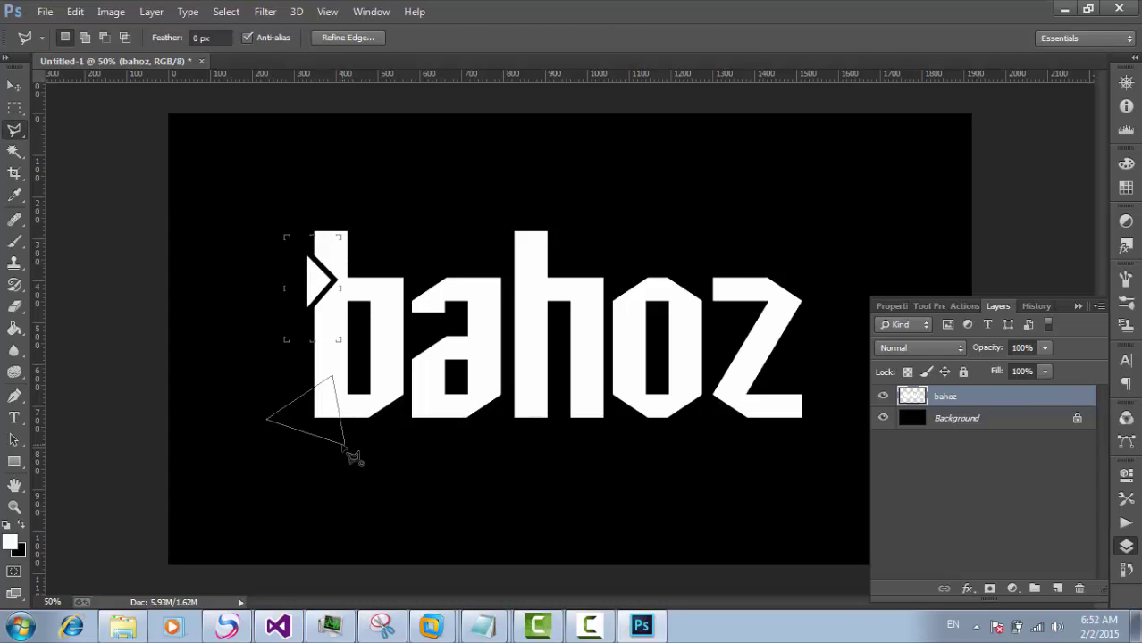
{"action": "left_click", "coordinate": [344, 444]}
{"action": "left_click", "coordinate": [14, 86]}
{"action": "left_click_drag", "start_coordinate": [347, 404], "coordinate": [324, 403]}
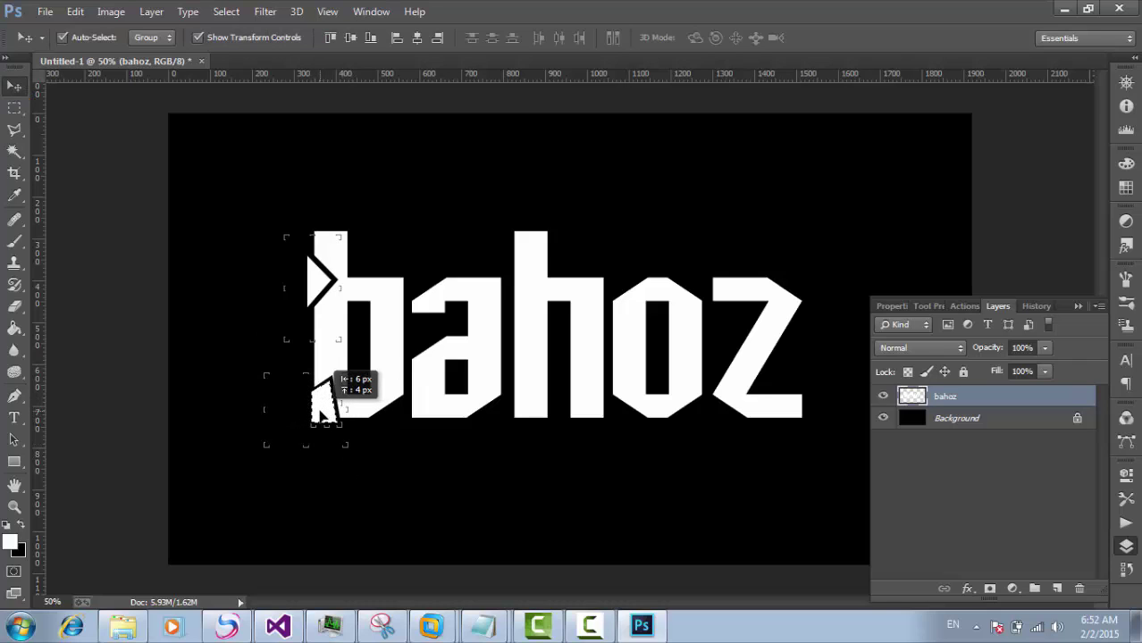
Lasso the upper-right corner of the b's bowl and shift the shard slightly up and right.
{"action": "key", "text": "l"}
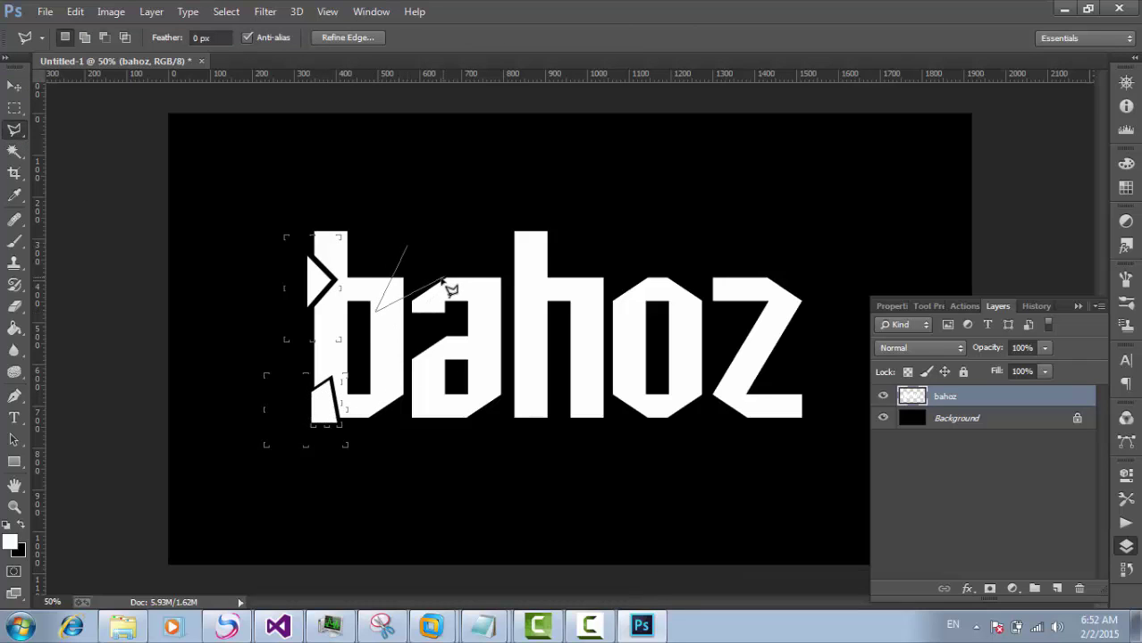
{"action": "left_click", "coordinate": [424, 229]}
{"action": "left_click", "coordinate": [408, 247]}
{"action": "left_click", "coordinate": [14, 86]}
{"action": "left_click_drag", "start_coordinate": [390, 295], "coordinate": [399, 282]}
Lasso the lower-left corner of the letter a and shift the shard slightly down and left.
{"action": "left_click", "coordinate": [14, 129]}
{"action": "left_click", "coordinate": [14, 131]}
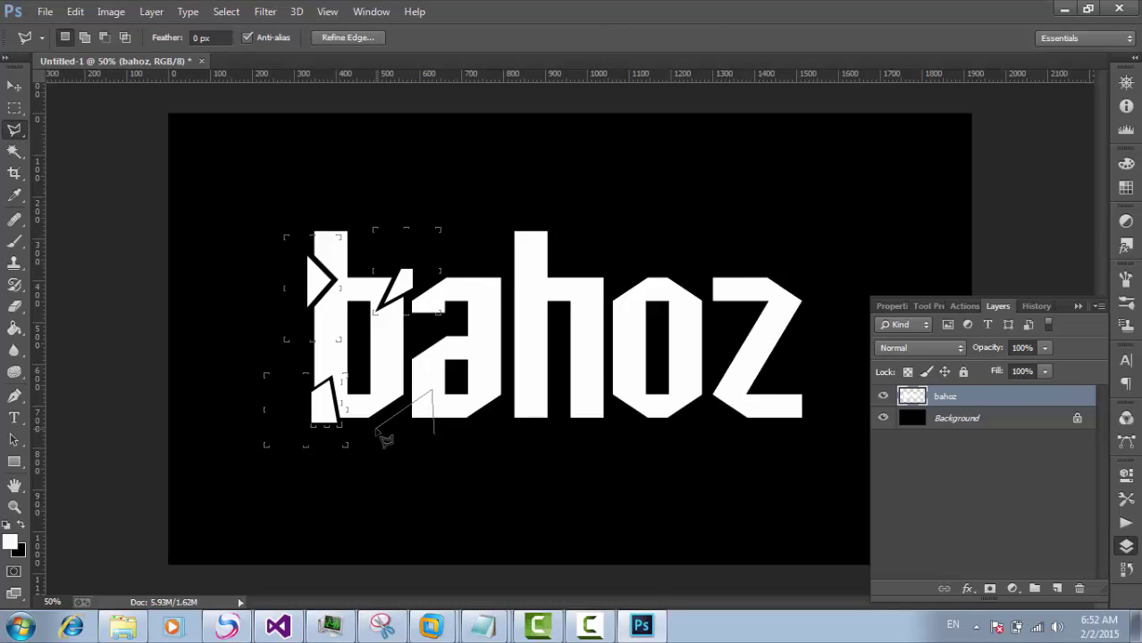
{"action": "left_click", "coordinate": [376, 422]}
{"action": "left_click", "coordinate": [435, 434]}
{"action": "left_click", "coordinate": [15, 86]}
{"action": "left_click_drag", "start_coordinate": [425, 399], "coordinate": [420, 409]}
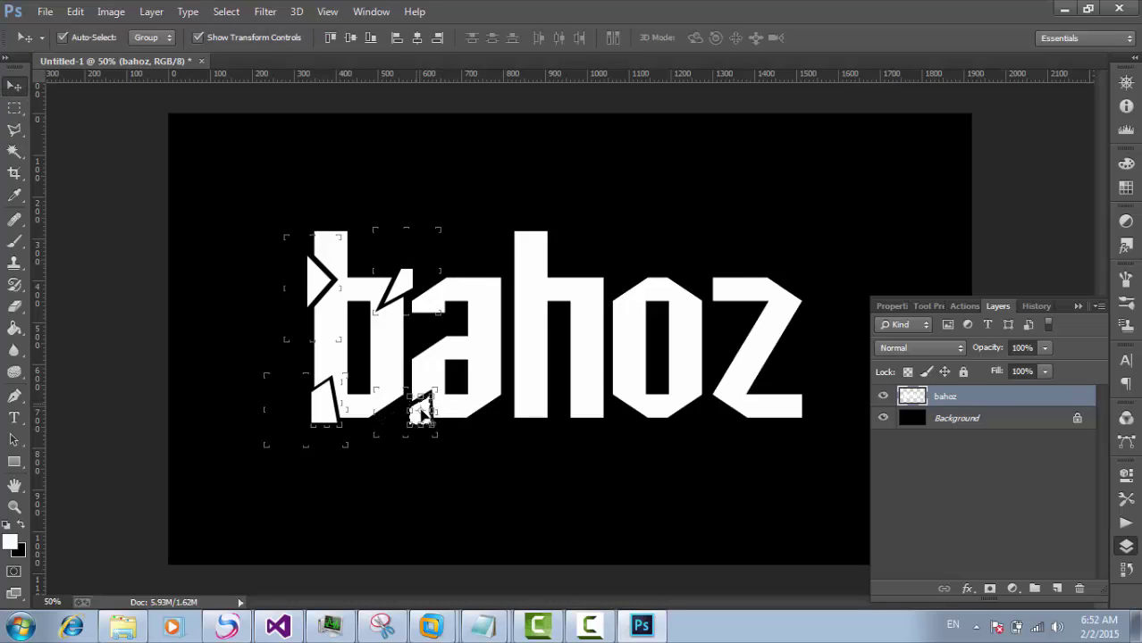
Lasso a narrow shard at the a's upper-right corner and nudge it slightly up and right.
{"action": "key", "text": "l"}
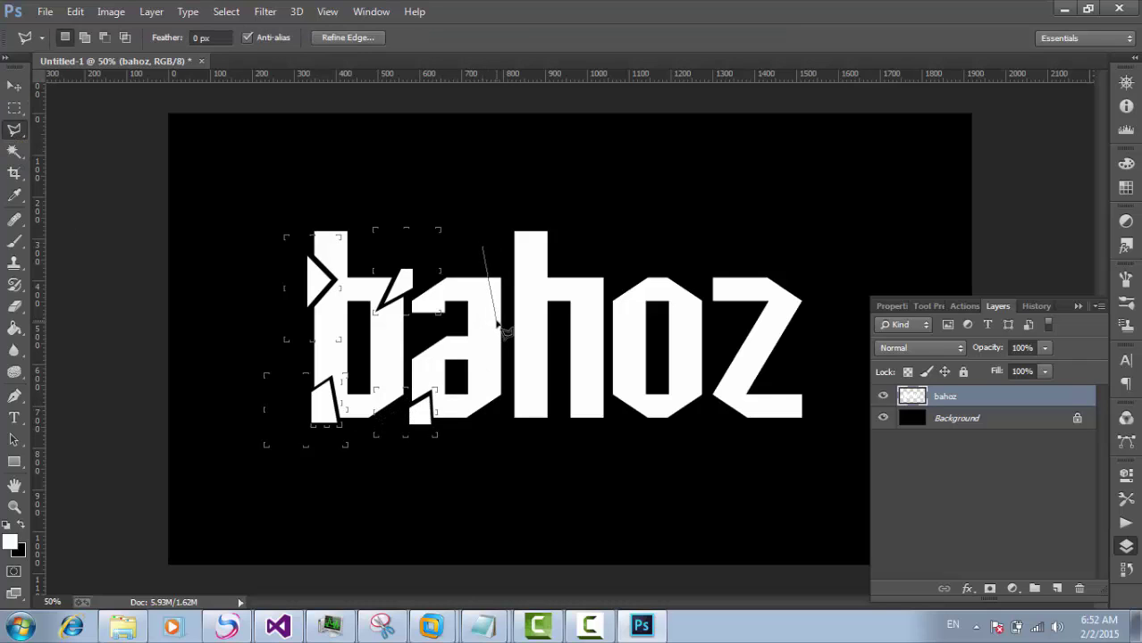
{"action": "left_click", "coordinate": [493, 252]}
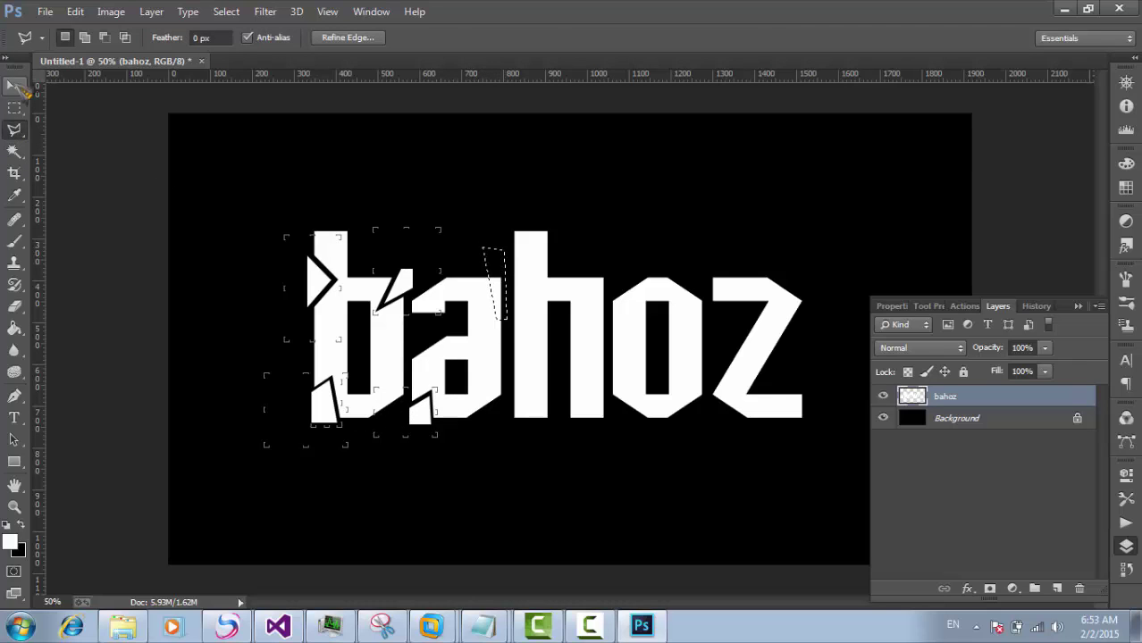
{"action": "key", "text": "v"}
{"action": "left_click_drag", "start_coordinate": [500, 259], "coordinate": [506, 265]}
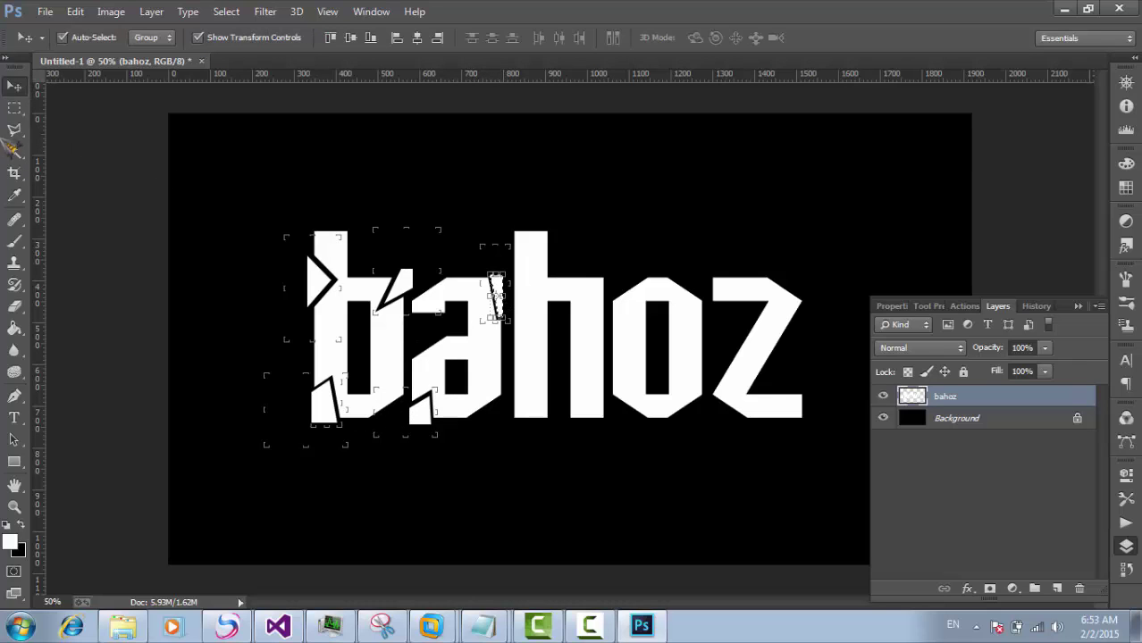
Lasso a small triangular shard on the a's middle left edge and move it slightly up and left.
{"action": "key", "text": "l"}
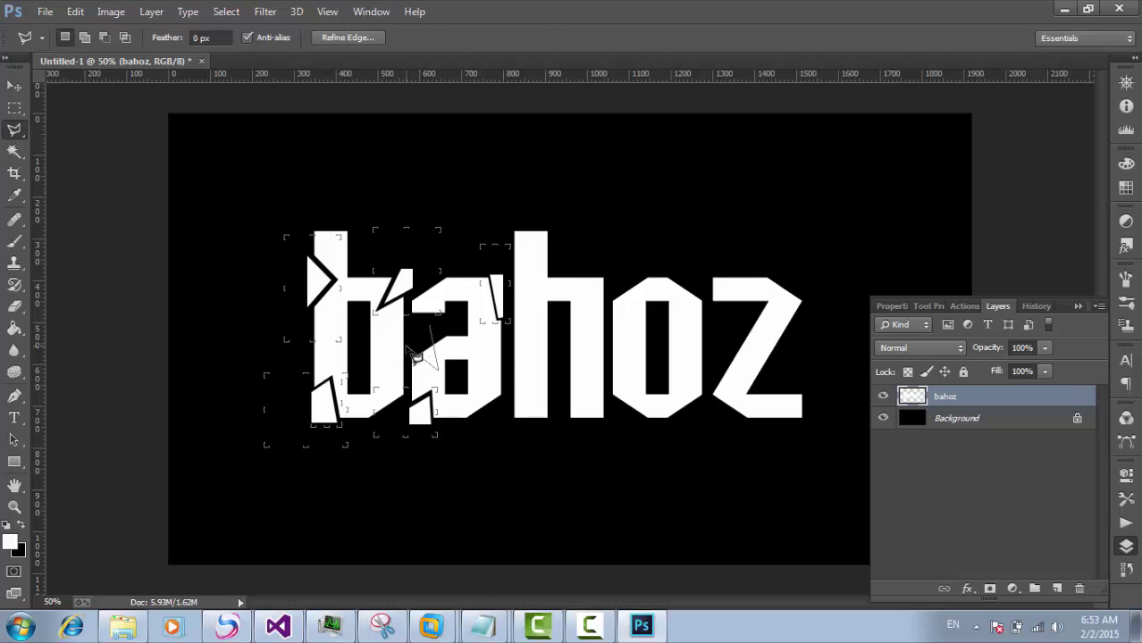
{"action": "left_click", "coordinate": [438, 338]}
{"action": "key", "text": "v"}
{"action": "left_click_drag", "start_coordinate": [429, 358], "coordinate": [424, 348]}
Lasso a narrow shard along the a's lower right edge and move it slightly downward.
{"action": "key", "text": "l"}
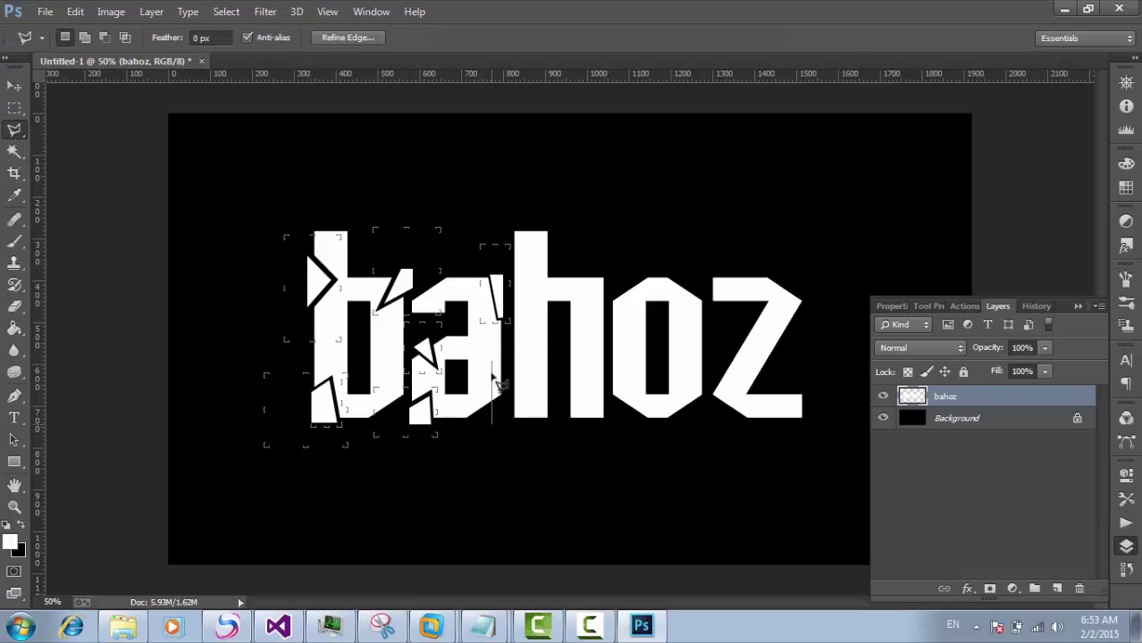
{"action": "left_click", "coordinate": [481, 353]}
{"action": "key", "text": "v"}
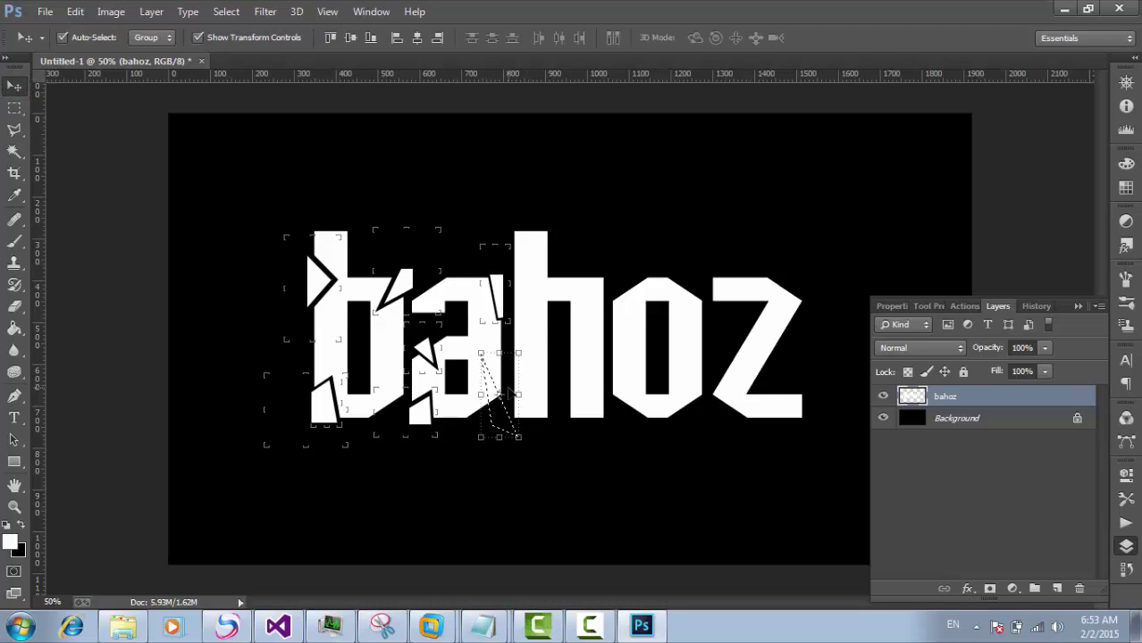
{"action": "left_click_drag", "start_coordinate": [489, 373], "coordinate": [497, 404]}
Lasso a shard where the h's stem meets its shoulder and move it slightly up and right.
{"action": "key", "text": "l"}
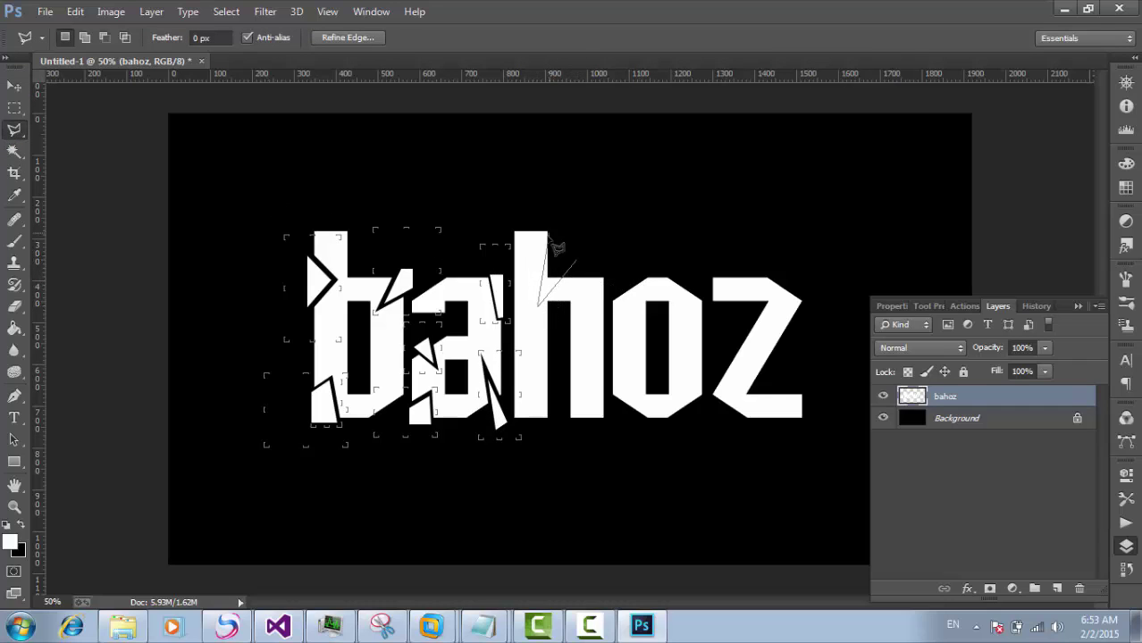
{"action": "double_click", "coordinate": [588, 276]}
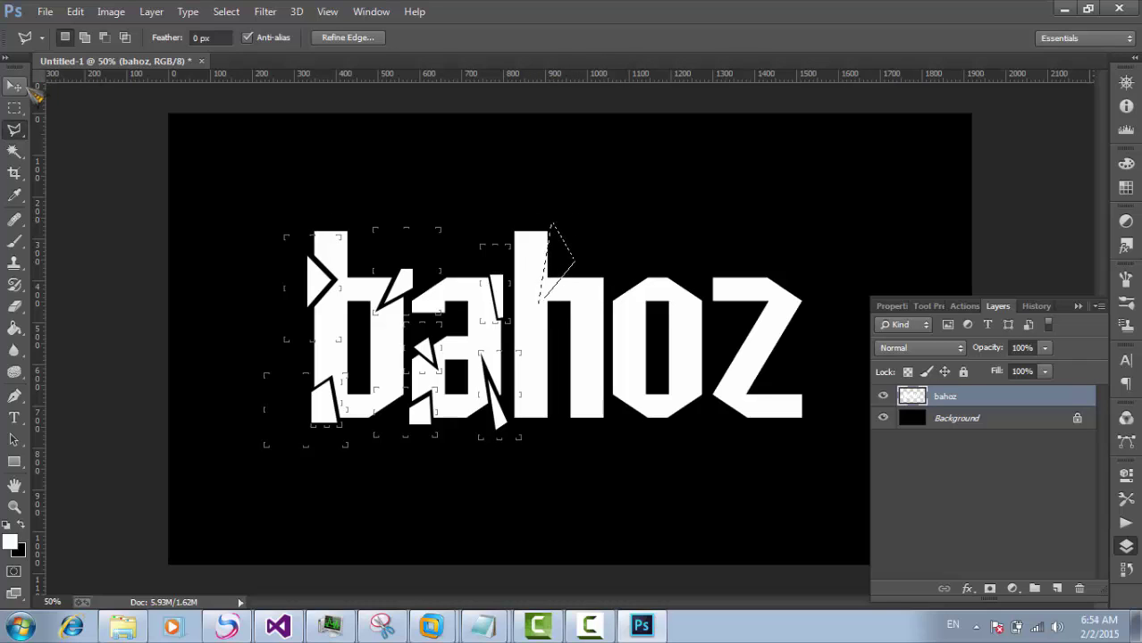
{"action": "key", "text": "v"}
{"action": "left_click_drag", "start_coordinate": [572, 296], "coordinate": [555, 258]}
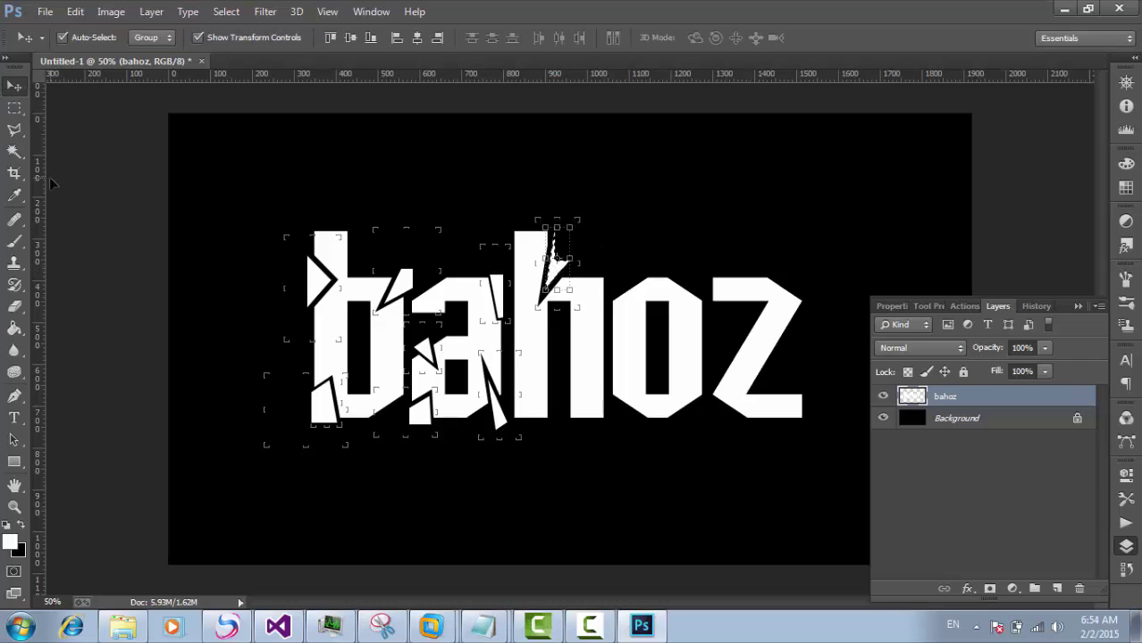
Lasso a triangular shard at the foot of the h's right leg and move it slightly down and right.
{"action": "key", "text": "l"}
{"action": "double_click", "coordinate": [637, 435]}
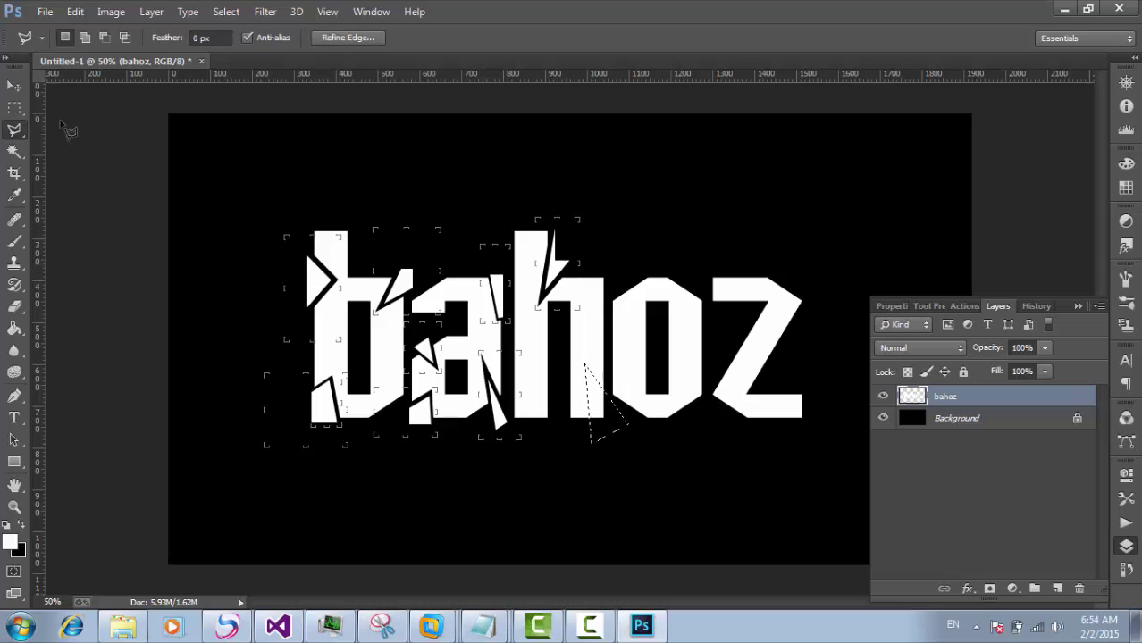
{"action": "key", "text": "v"}
{"action": "left_click_drag", "start_coordinate": [616, 381], "coordinate": [622, 395]}
Lasso a triangular shard from the middle of the h's left stem, shift it slightly right and commit the move.
{"action": "key", "text": "l"}
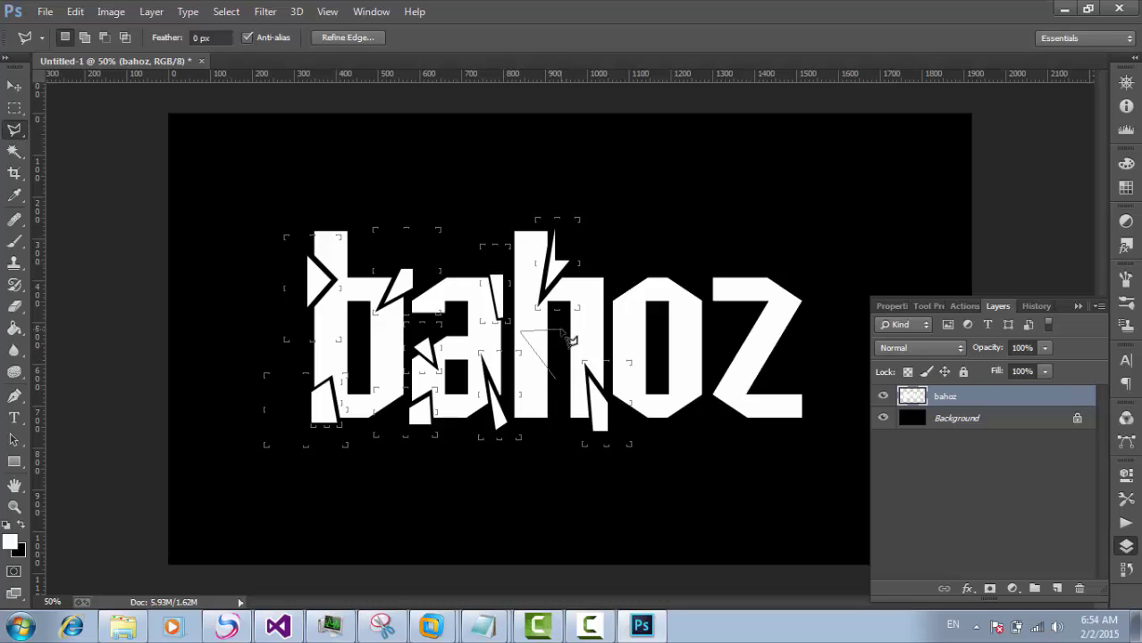
{"action": "left_click", "coordinate": [15, 85]}
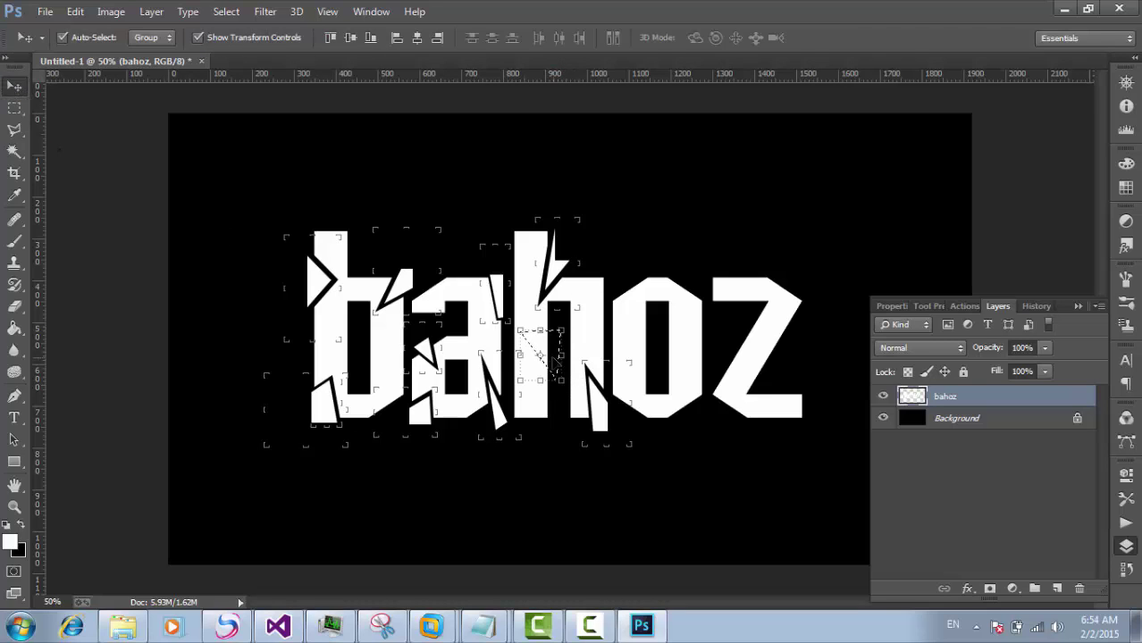
{"action": "left_click_drag", "start_coordinate": [541, 331], "coordinate": [548, 352]}
{"action": "left_click", "coordinate": [840, 37]}
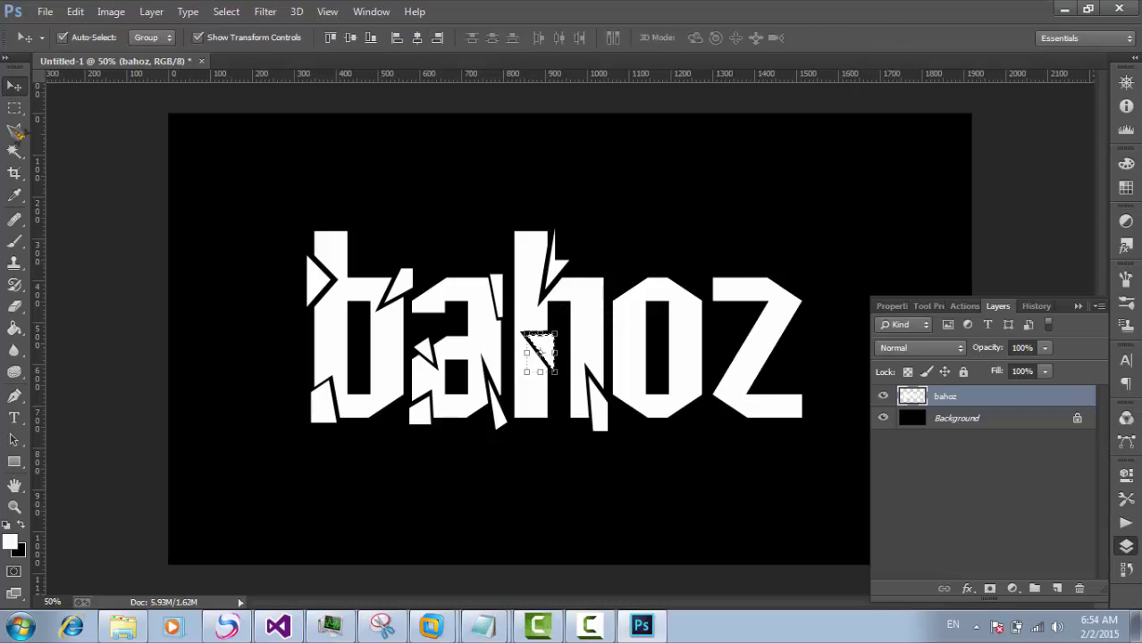
Lasso a slanted shard from the o's left side and move it slightly right into the letter's opening.
{"action": "key", "text": "l"}
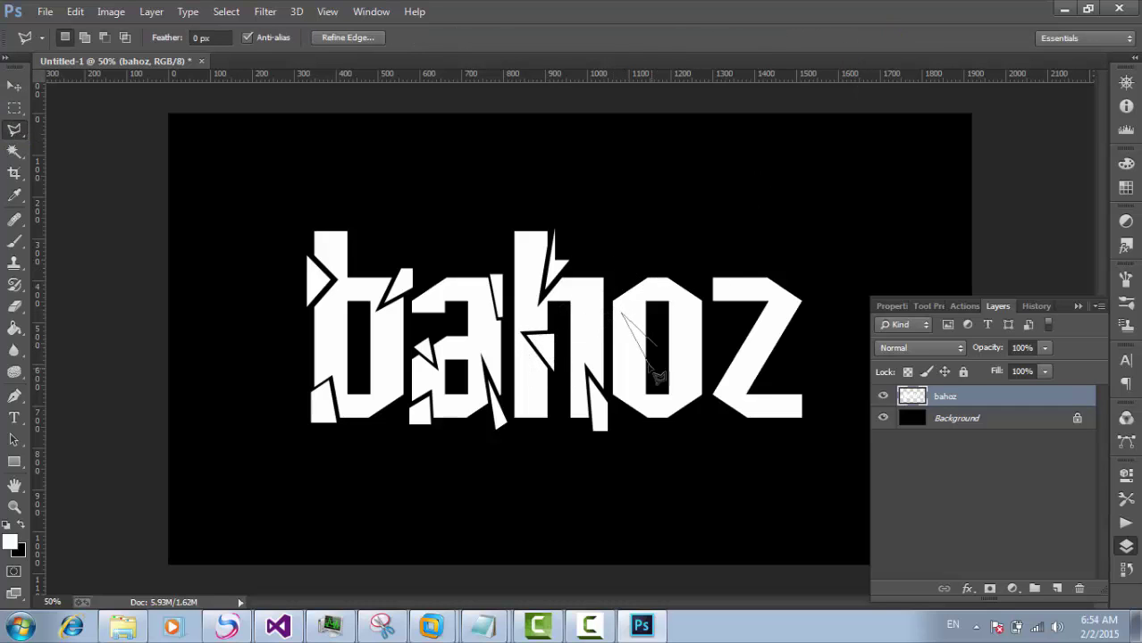
{"action": "left_click", "coordinate": [15, 85]}
{"action": "left_click_drag", "start_coordinate": [640, 352], "coordinate": [650, 366]}
Lasso a triangular shard from the o's right edge and shift it slightly outward to the right.
{"action": "key", "text": "l"}
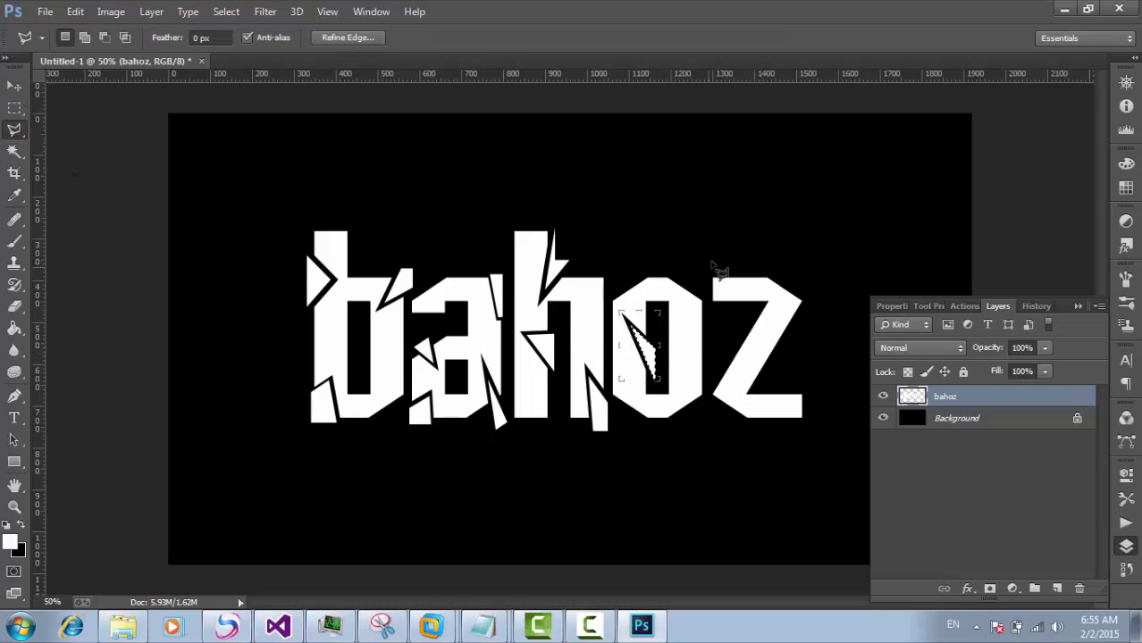
{"action": "left_click", "coordinate": [726, 327]}
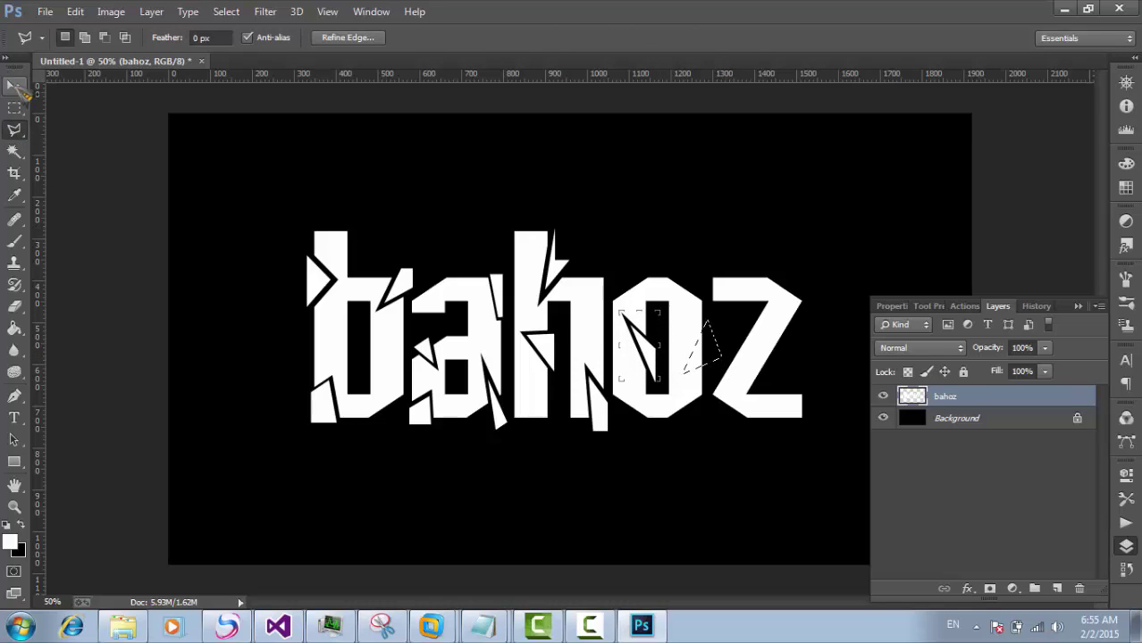
{"action": "key", "text": "v"}
{"action": "left_click_drag", "start_coordinate": [698, 351], "coordinate": [706, 359]}
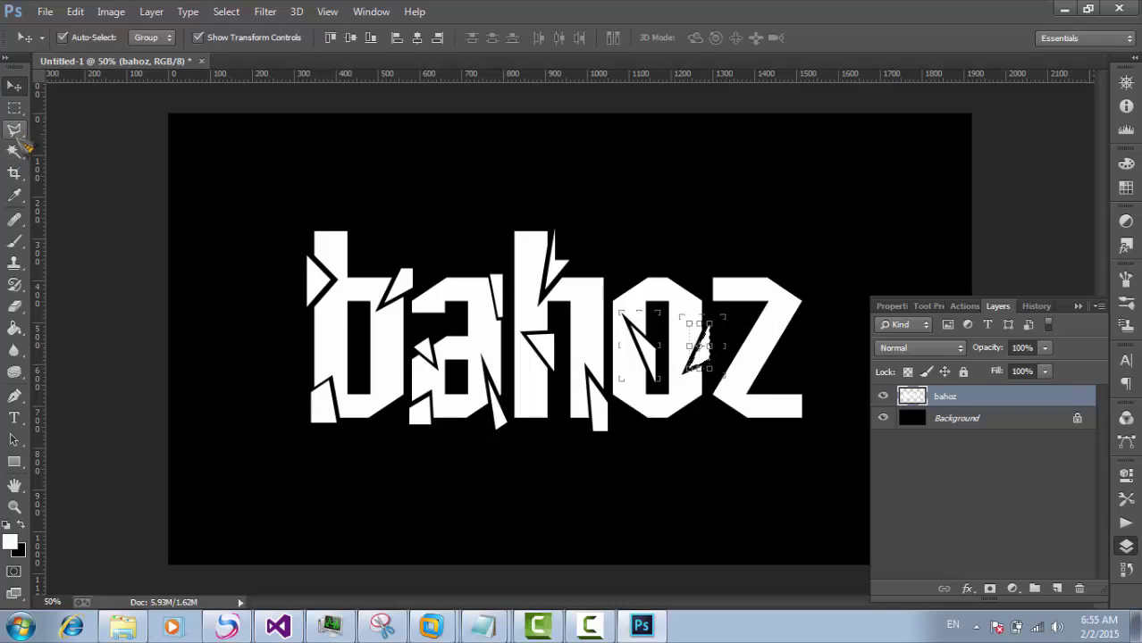
Lasso a shard from the o's top-left edge and shift it slightly up and left.
{"action": "key", "text": "l"}
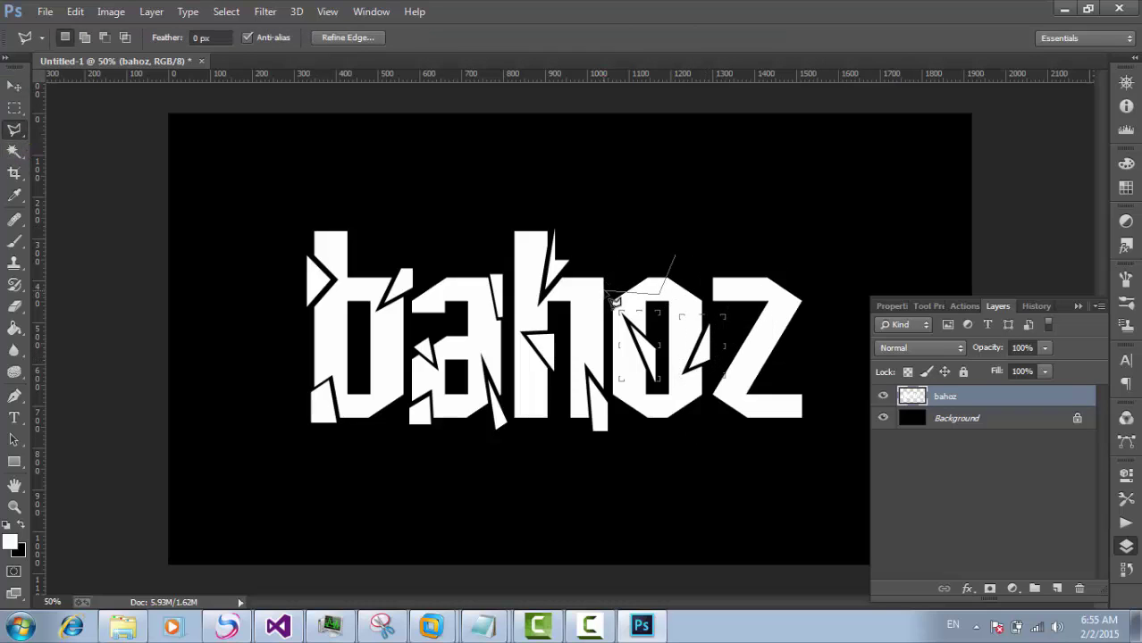
{"action": "key", "text": "v"}
{"action": "left_click_drag", "start_coordinate": [658, 285], "coordinate": [654, 279]}
Lasso a shard from the z's upper-right corner, shift it slightly right and down, and commit the move.
{"action": "left_click", "coordinate": [14, 131]}
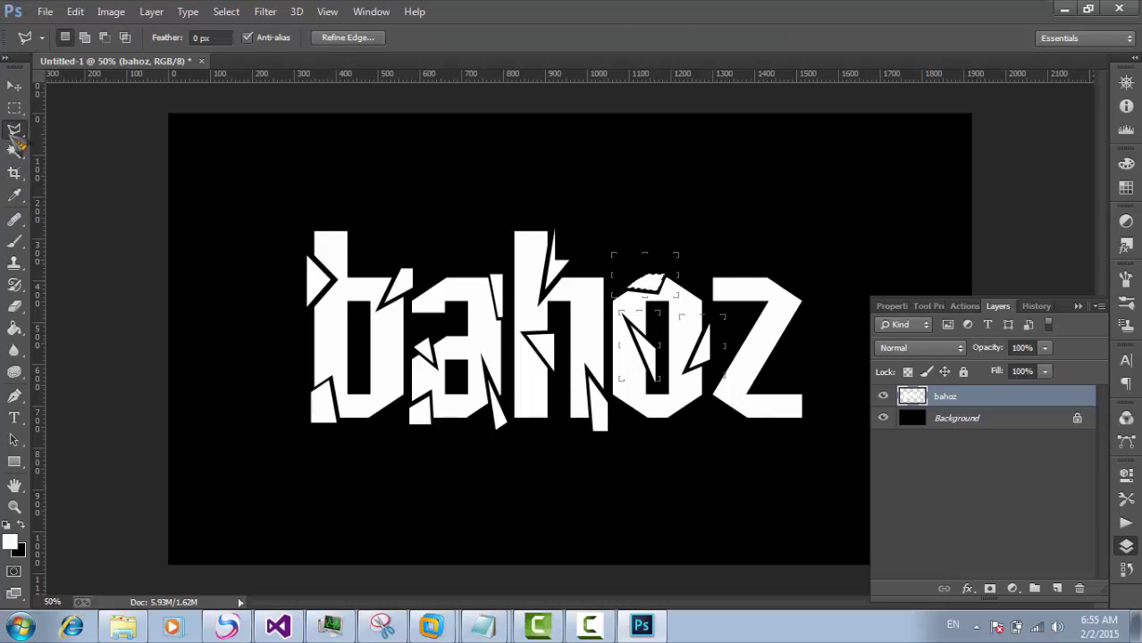
{"action": "left_click", "coordinate": [792, 351]}
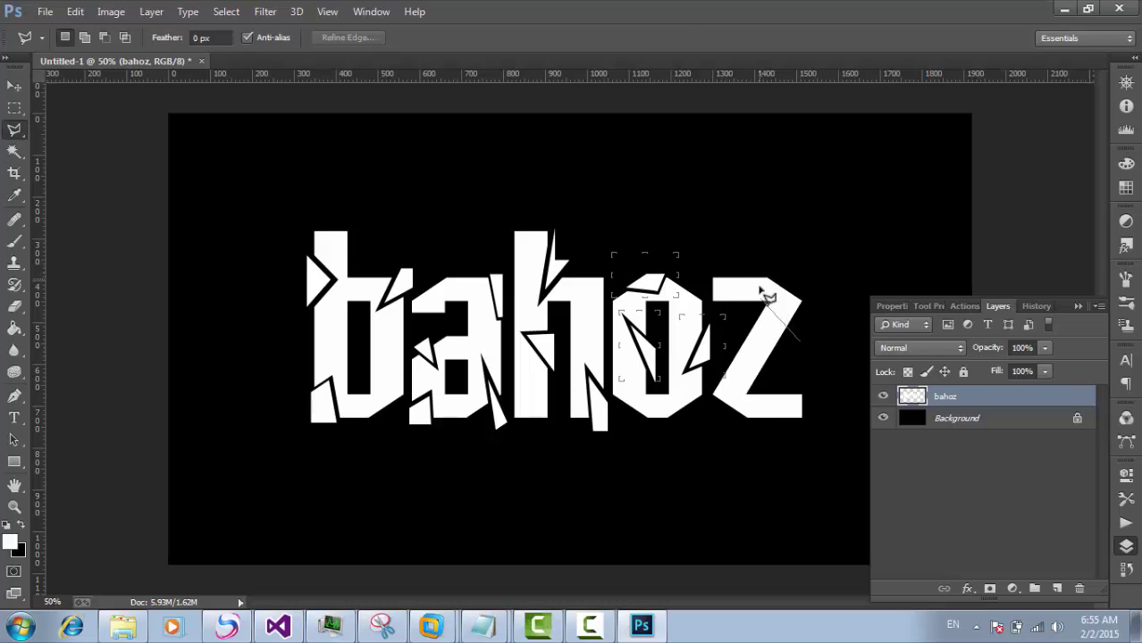
{"action": "double_click", "coordinate": [821, 281]}
{"action": "key", "text": "v"}
{"action": "key", "text": "ctrl+t"}
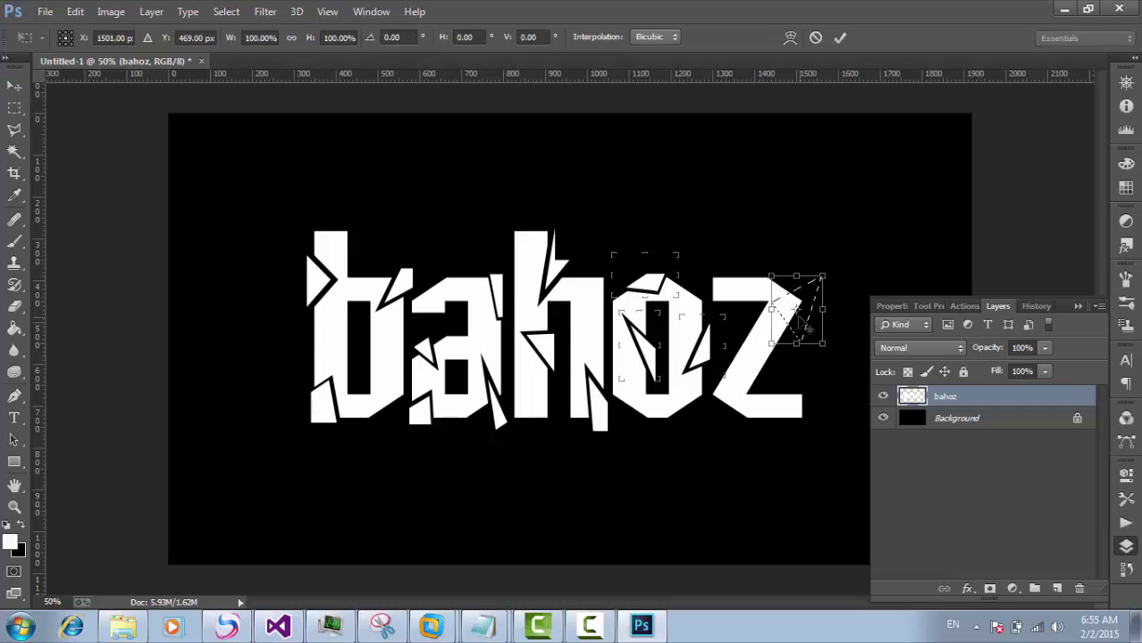
{"action": "left_click_drag", "start_coordinate": [791, 306], "coordinate": [795, 308]}
{"action": "left_click", "coordinate": [841, 37]}
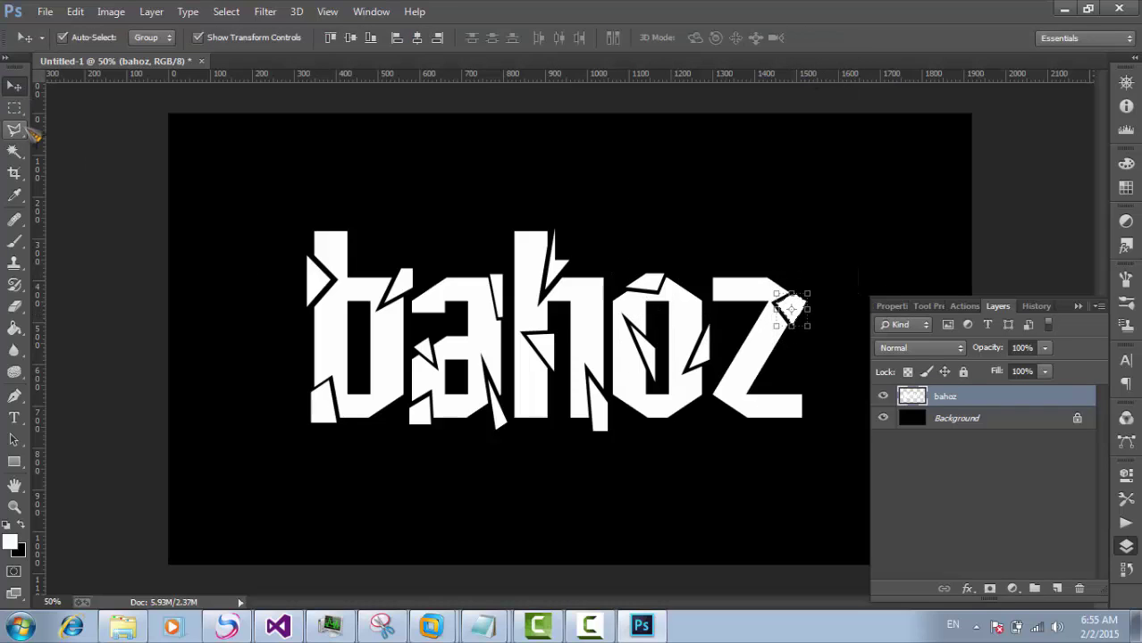
Lasso a shard from the z's lower-left corner and move it slightly outward to the left.
{"action": "left_click", "coordinate": [14, 131]}
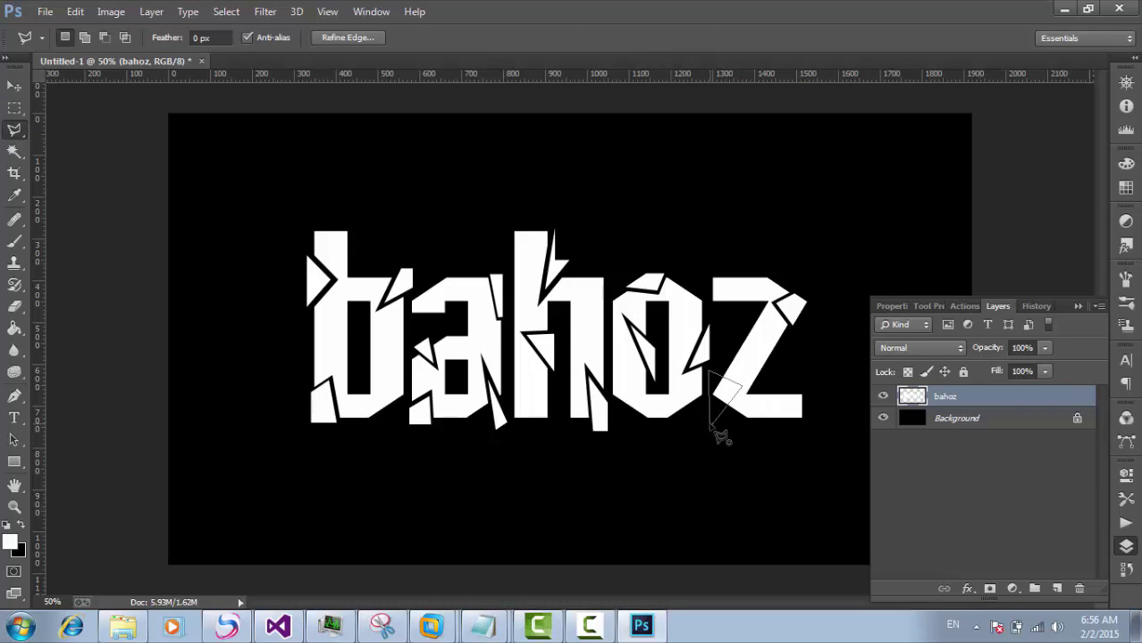
{"action": "double_click", "coordinate": [720, 434]}
{"action": "key", "text": "v"}
{"action": "left_click_drag", "start_coordinate": [719, 393], "coordinate": [723, 390]}
Lasso a triangular shard from the z's upper-left corner, shift it slightly up and left, and commit the move.
{"action": "key", "text": "l"}
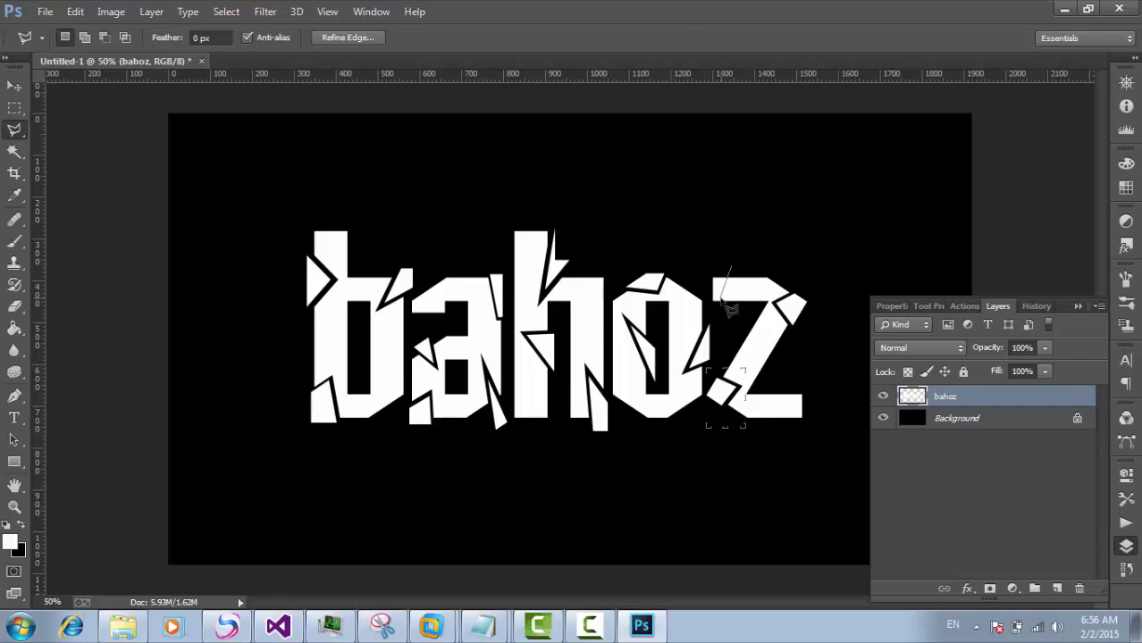
{"action": "double_click", "coordinate": [746, 279]}
{"action": "key", "text": "v"}
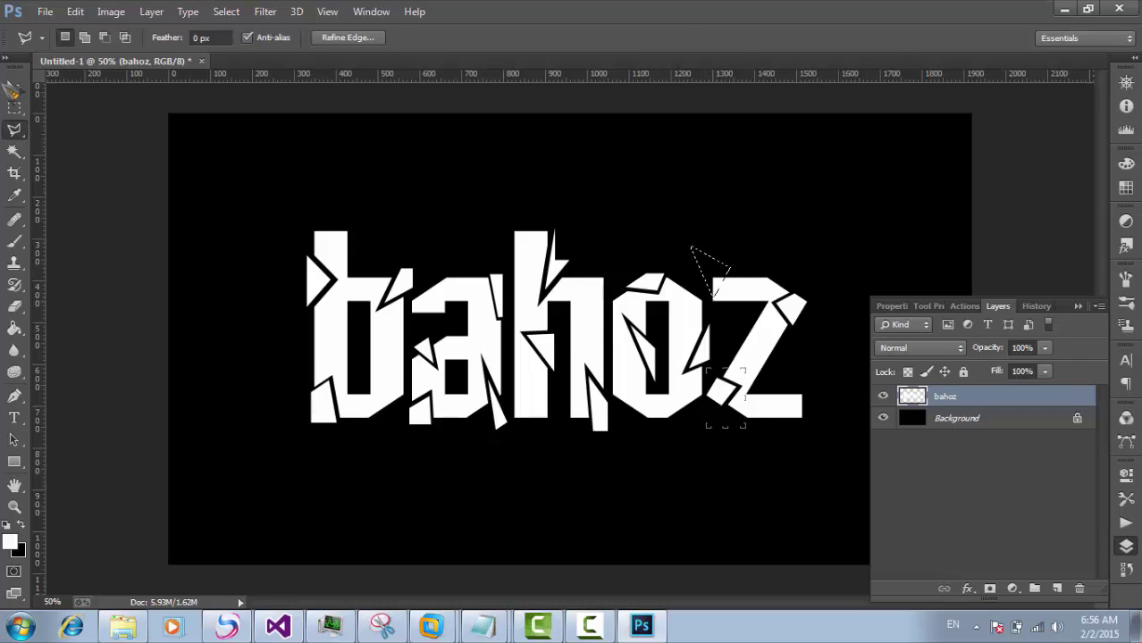
{"action": "key", "text": "ctrl+t"}
{"action": "left_click_drag", "start_coordinate": [711, 283], "coordinate": [716, 286]}
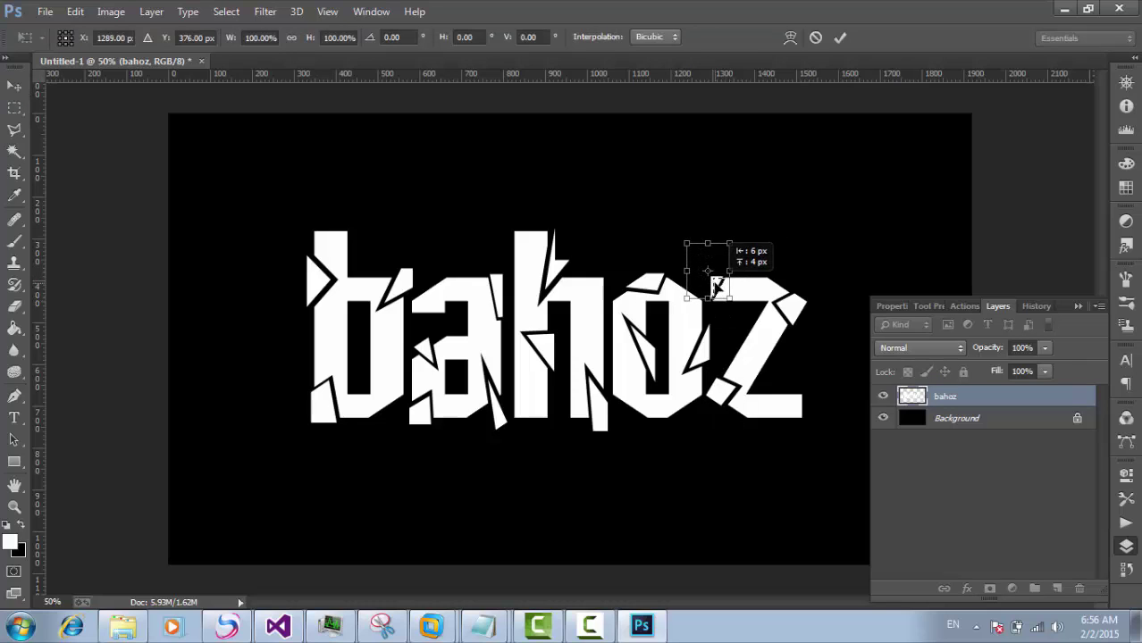
{"action": "key", "text": "Return"}
Lasso a triangular shard from the z's bottom-right corner, shift it slightly down and right, and commit the move.
{"action": "left_click", "coordinate": [18, 131]}
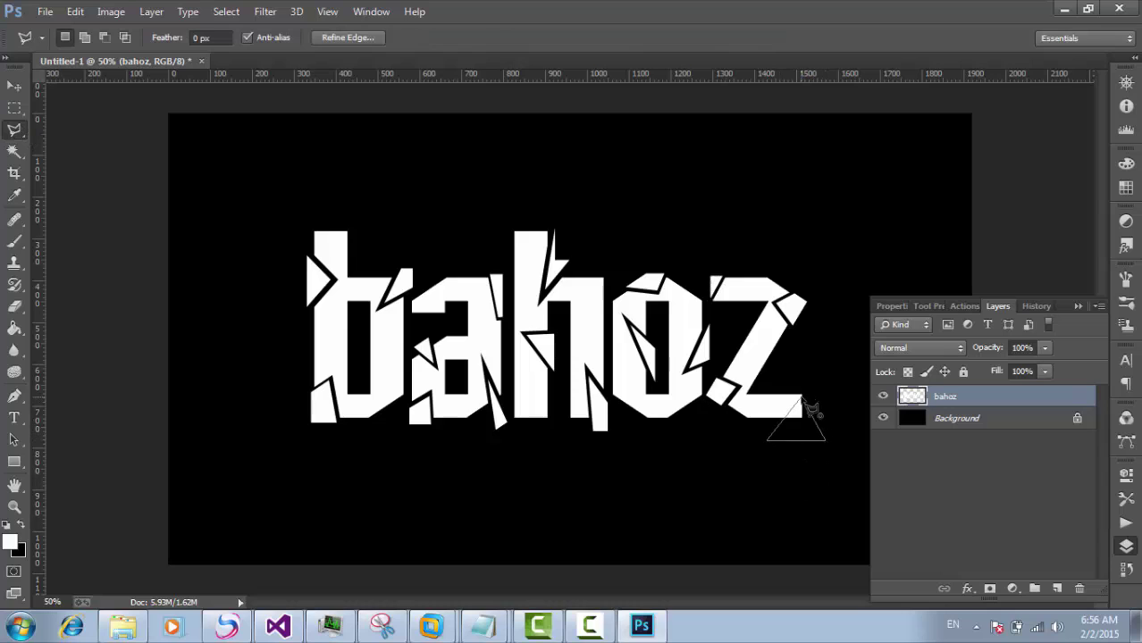
{"action": "double_click", "coordinate": [807, 405]}
{"action": "key", "text": "v"}
{"action": "key", "text": "ctrl+t"}
{"action": "mouse_move", "coordinate": [800, 413]}
{"action": "left_mouse_down"}
{"action": "mouse_move", "coordinate": [807, 424]}
{"action": "mouse_move", "coordinate": [793, 409]}
{"action": "left_mouse_up"}
{"action": "left_click", "coordinate": [840, 36]}
Select all the displaced shards of the letters b, a, h, o and z together with the Magic Wand.
{"action": "left_click", "coordinate": [14, 151]}
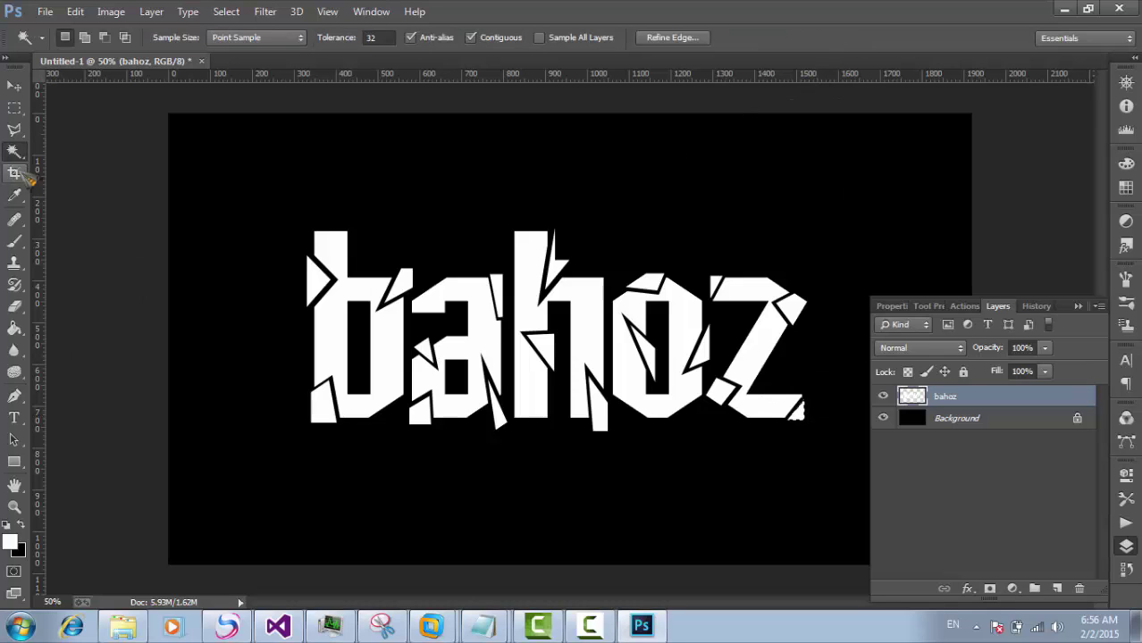
{"action": "left_click", "coordinate": [407, 284], "text": "shift"}
{"action": "left_click", "coordinate": [420, 412], "text": "shift"}
{"action": "left_click", "coordinate": [422, 351], "text": "shift"}
{"action": "left_click", "coordinate": [496, 413], "text": "shift"}
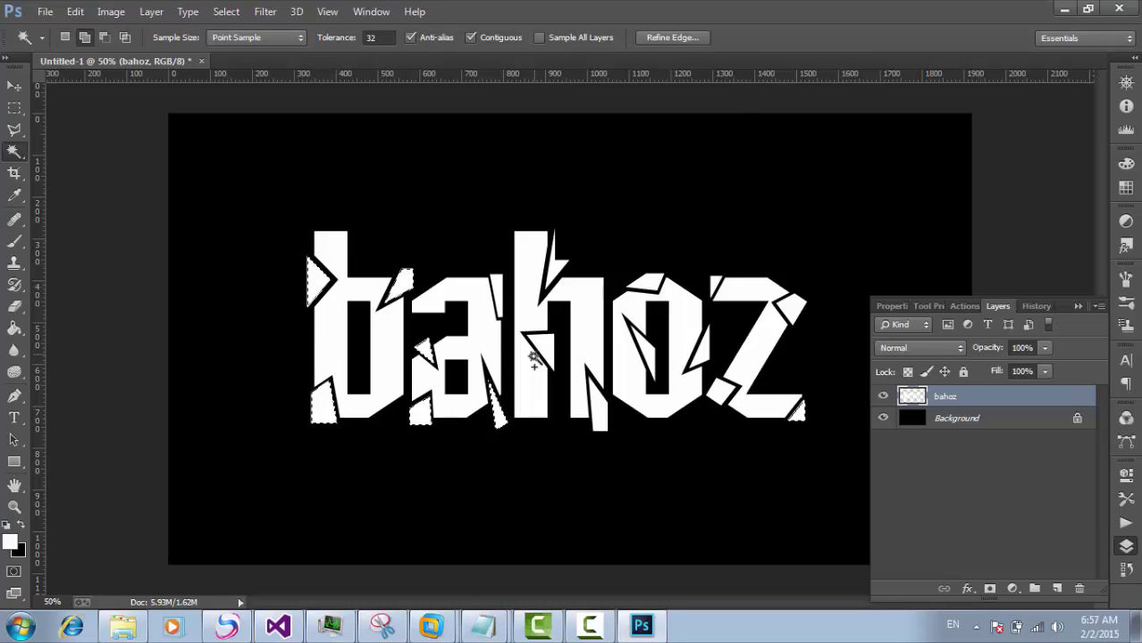
{"action": "left_click", "coordinate": [533, 357], "text": "shift"}
{"action": "left_click", "coordinate": [498, 300], "text": "shift"}
{"action": "left_click", "coordinate": [555, 261], "text": "shift"}
{"action": "left_click", "coordinate": [599, 414], "text": "shift"}
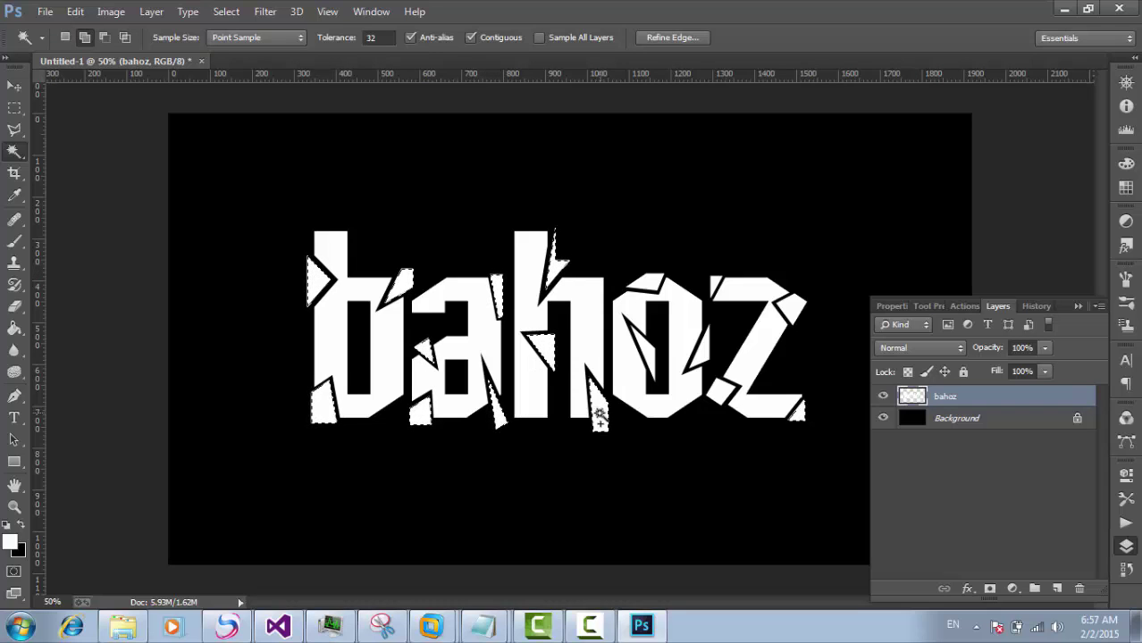
{"action": "left_click", "coordinate": [648, 360], "text": "shift"}
{"action": "left_click", "coordinate": [649, 280], "text": "shift"}
{"action": "left_click", "coordinate": [703, 351], "text": "shift"}
{"action": "left_click", "coordinate": [719, 394], "text": "shift"}
{"action": "left_click", "coordinate": [794, 307], "text": "shift"}
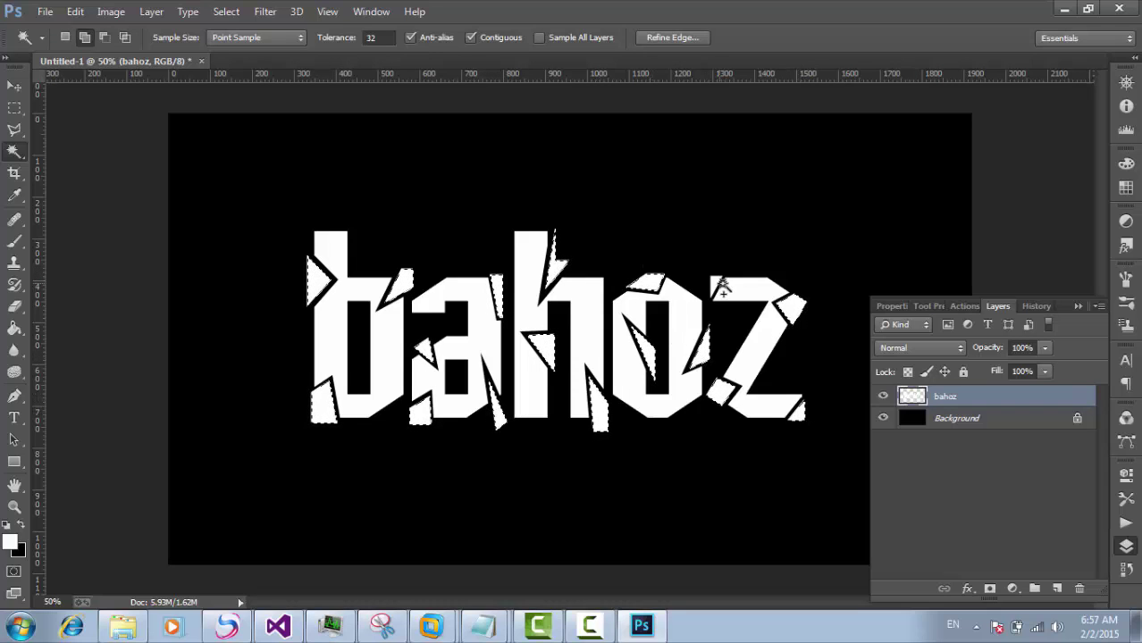
{"action": "left_click", "coordinate": [720, 284], "text": "shift"}
Copy the selected shards onto a new layer above the bahoz layer.
{"action": "left_click", "coordinate": [483, 626]}
{"action": "left_click", "coordinate": [455, 566]}
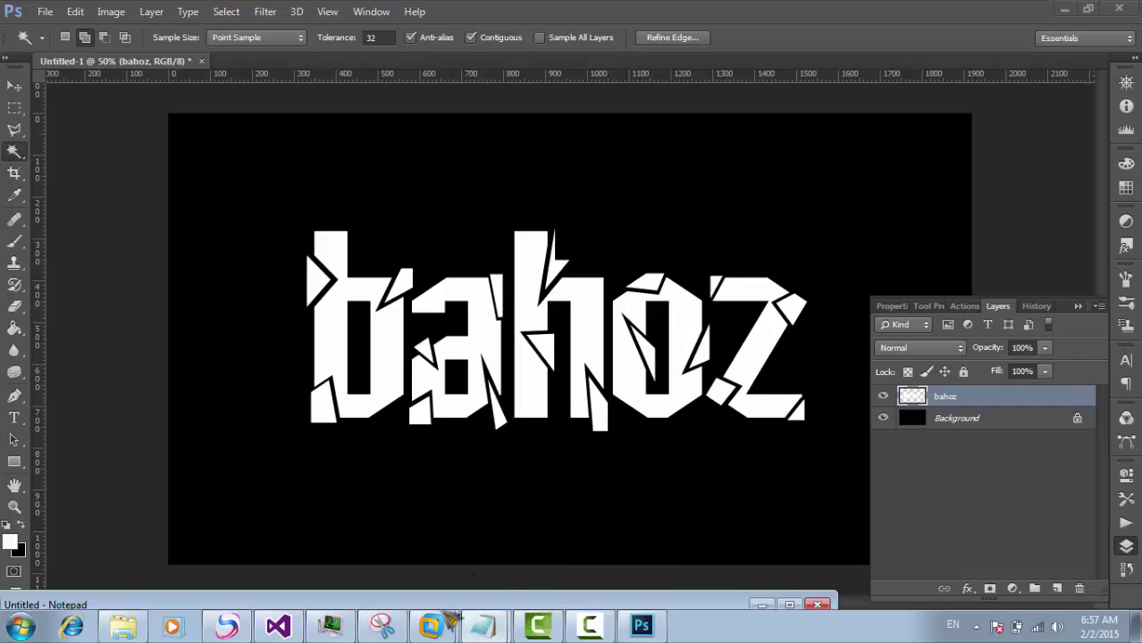
{"action": "key", "text": "Return"}
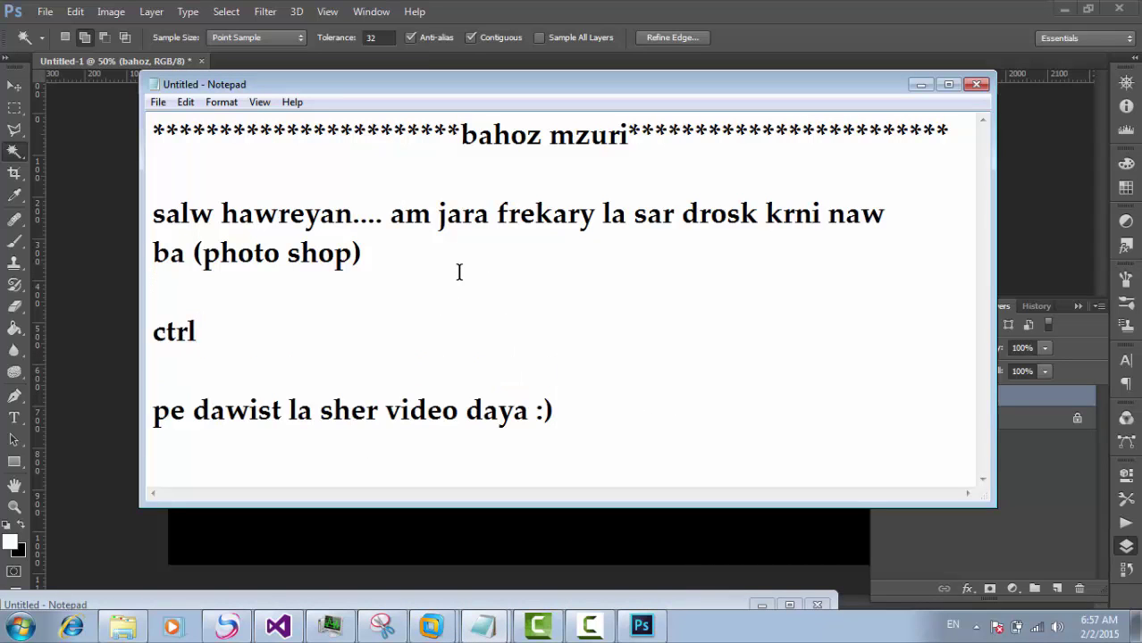
{"action": "left_click", "coordinate": [921, 84]}
{"action": "key", "text": "ctrl+j"}
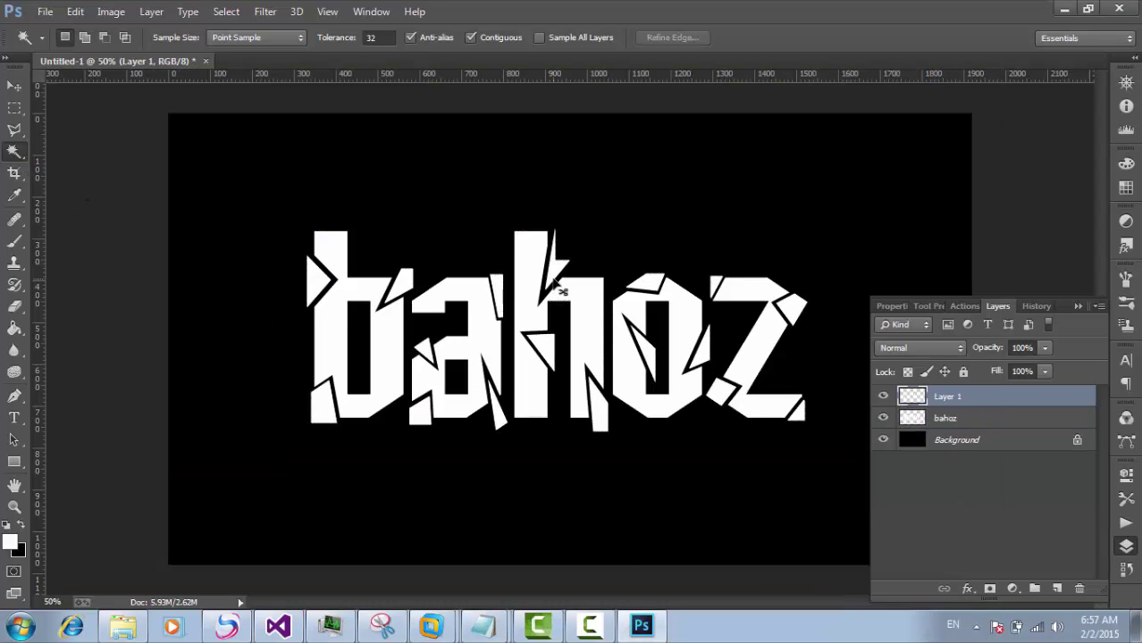
{"action": "double_click", "coordinate": [987, 400]}
{"action": "left_click_drag", "start_coordinate": [829, 352], "coordinate": [738, 274]}
{"action": "left_click", "coordinate": [972, 266]}
Open the scratched grey metal texture from the Desktop and place it in the document over the word's left half.
{"action": "left_click", "coordinate": [14, 85]}
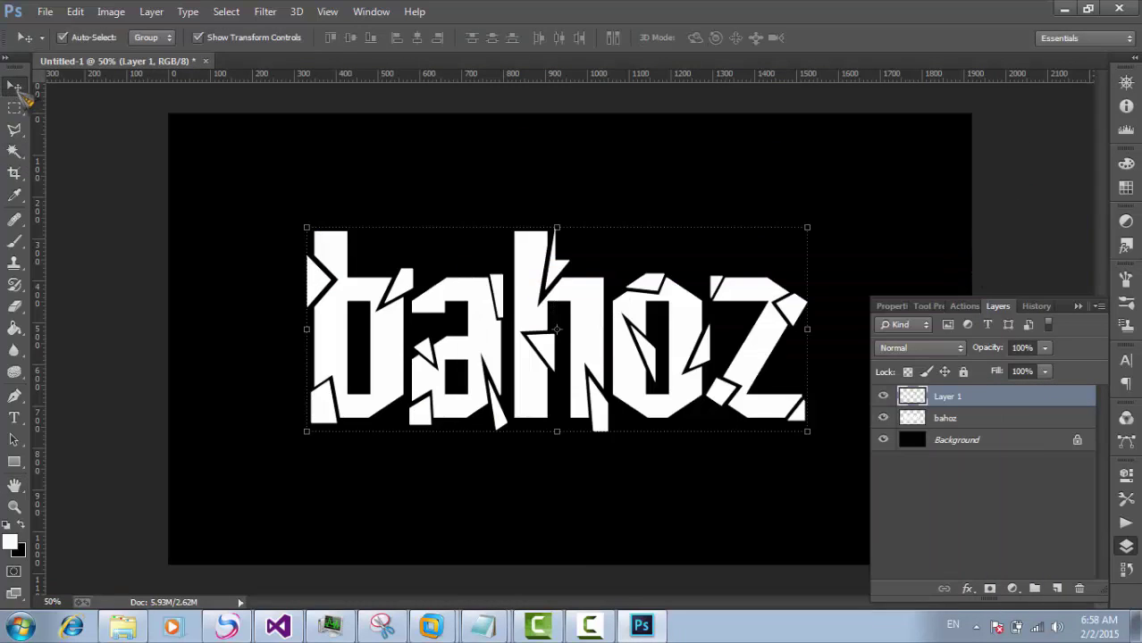
{"action": "left_click", "coordinate": [44, 11]}
{"action": "left_click", "coordinate": [54, 45]}
{"action": "scroll", "coordinate": [228, 179], "scroll_direction": "down", "scroll_amount": 5}
{"action": "scroll", "coordinate": [235, 204], "scroll_direction": "down", "scroll_amount": 10}
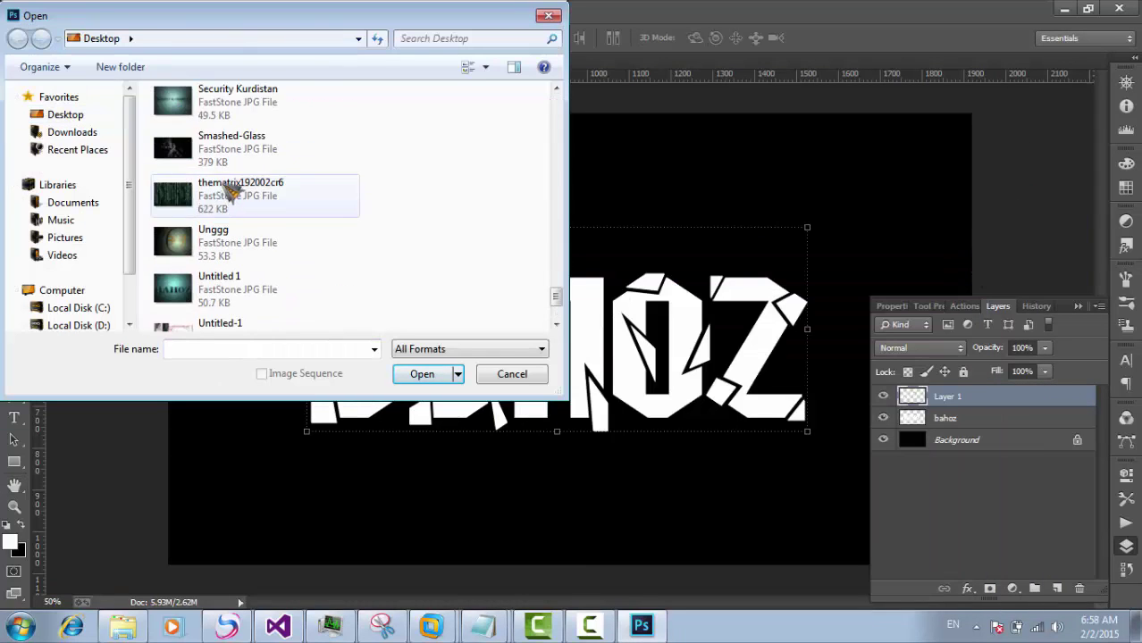
{"action": "double_click", "coordinate": [234, 304]}
{"action": "left_click_drag", "start_coordinate": [226, 235], "coordinate": [385, 291]}
Stretch the metal texture's left, bottom and right edges to cover the whole word and commit the transform.
{"action": "left_click_drag", "start_coordinate": [307, 297], "coordinate": [302, 296]}
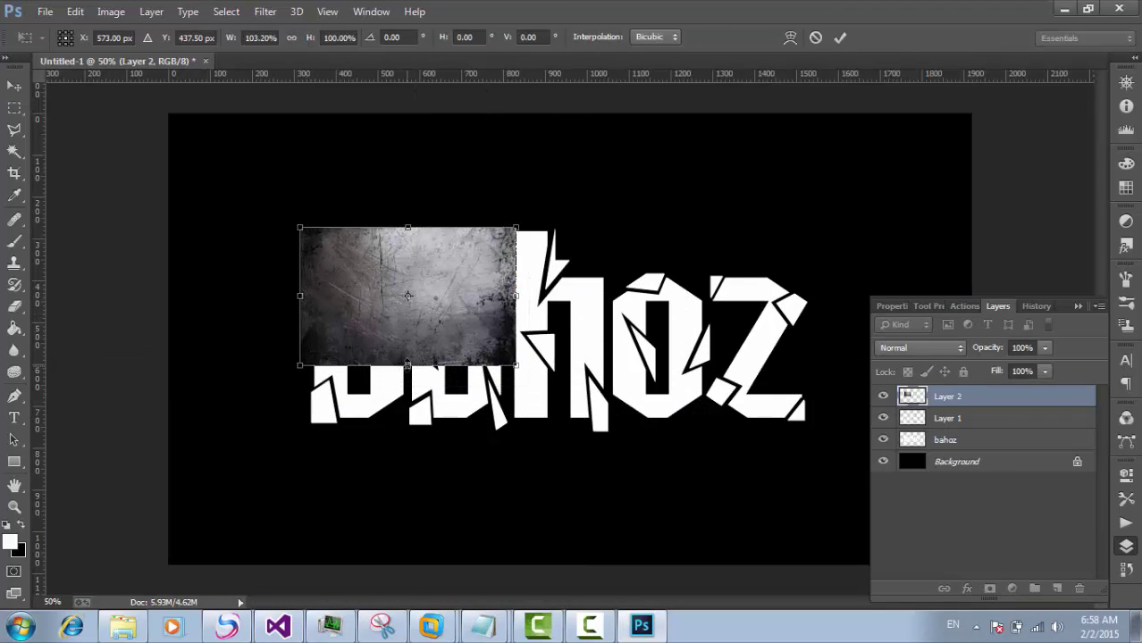
{"action": "left_click_drag", "start_coordinate": [411, 365], "coordinate": [410, 430]}
{"action": "left_click_drag", "start_coordinate": [517, 329], "coordinate": [808, 329]}
{"action": "left_click", "coordinate": [843, 37]}
Try several blend modes on the texture layer, set it to Linear Burn, and deselect the layer.
{"action": "scroll", "coordinate": [931, 314], "scroll_direction": "up", "scroll_amount": 8}
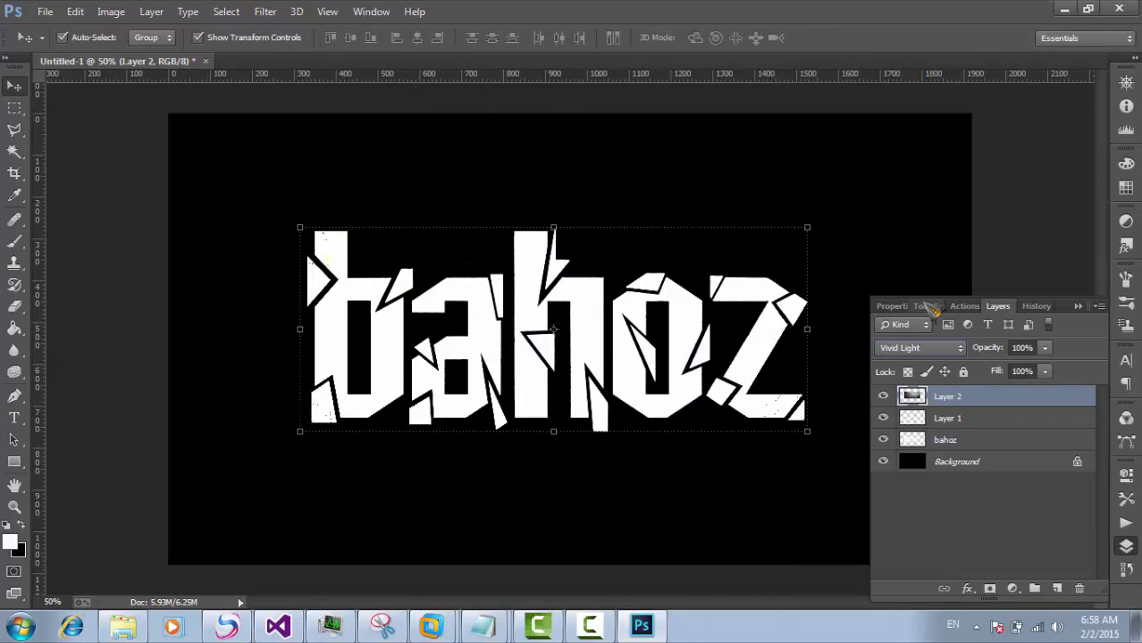
{"action": "key", "text": "shift+alt+a"}
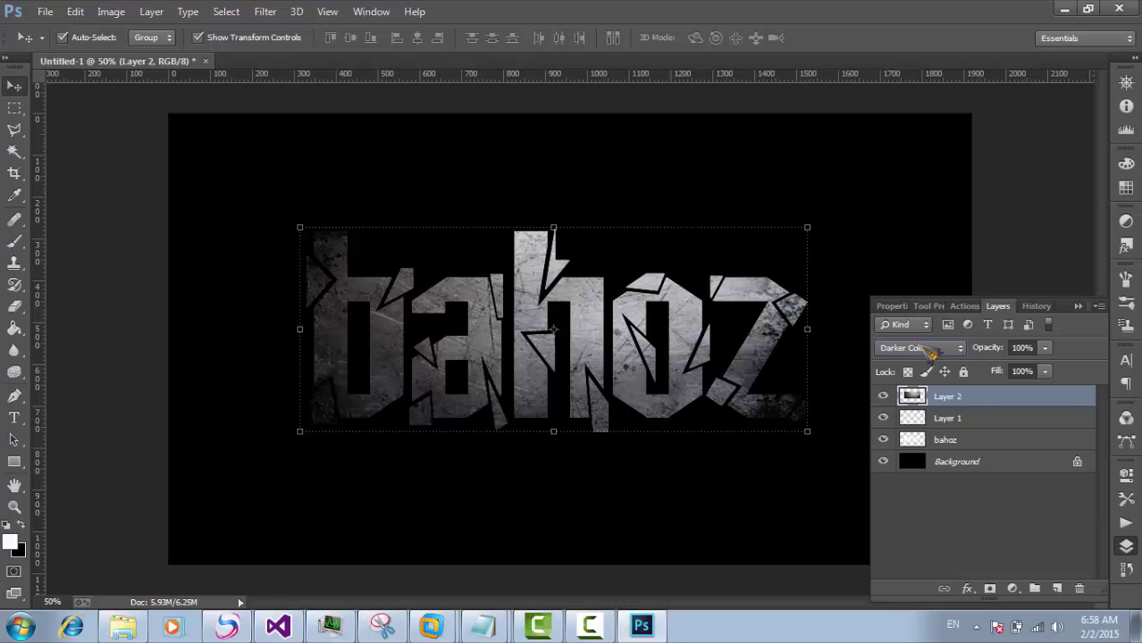
{"action": "left_click", "coordinate": [930, 351]}
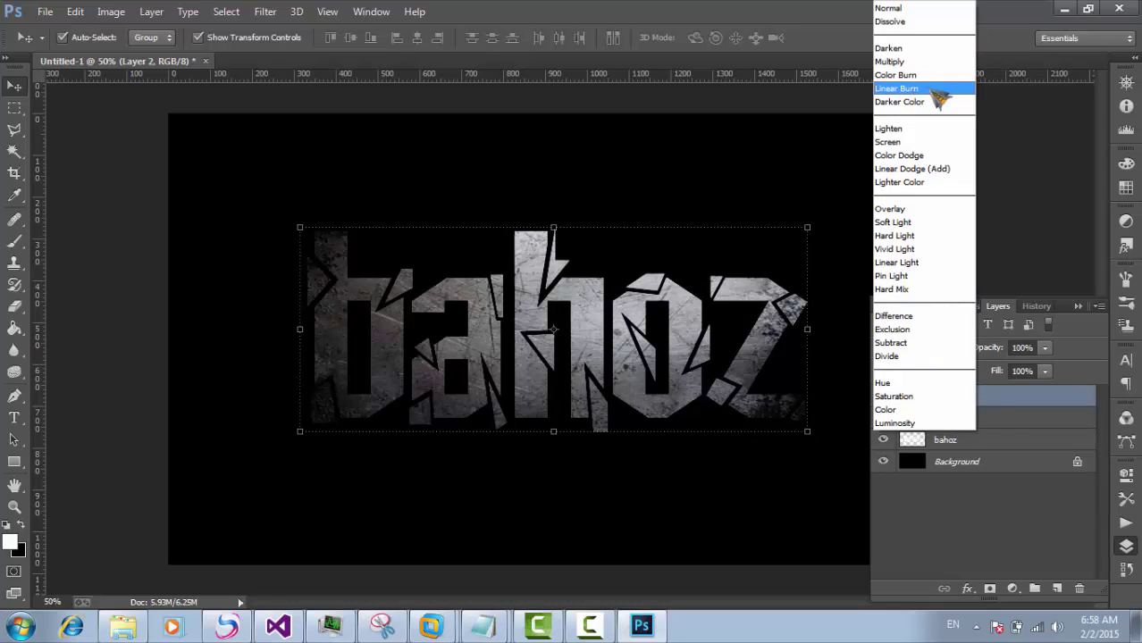
{"action": "left_click", "coordinate": [887, 91]}
{"action": "left_click", "coordinate": [231, 194]}
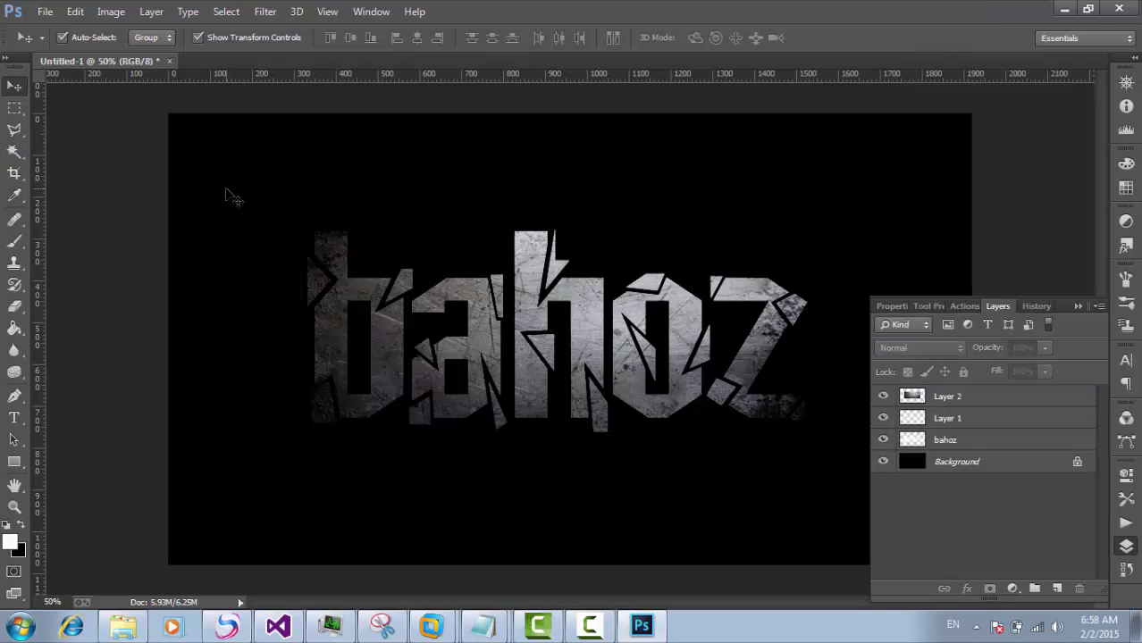
Activate Layer 1 and select the shards across all five letters with the Magic Wand.
{"action": "left_click", "coordinate": [14, 152]}
{"action": "left_click", "coordinate": [427, 284]}
{"action": "key", "text": "Return"}
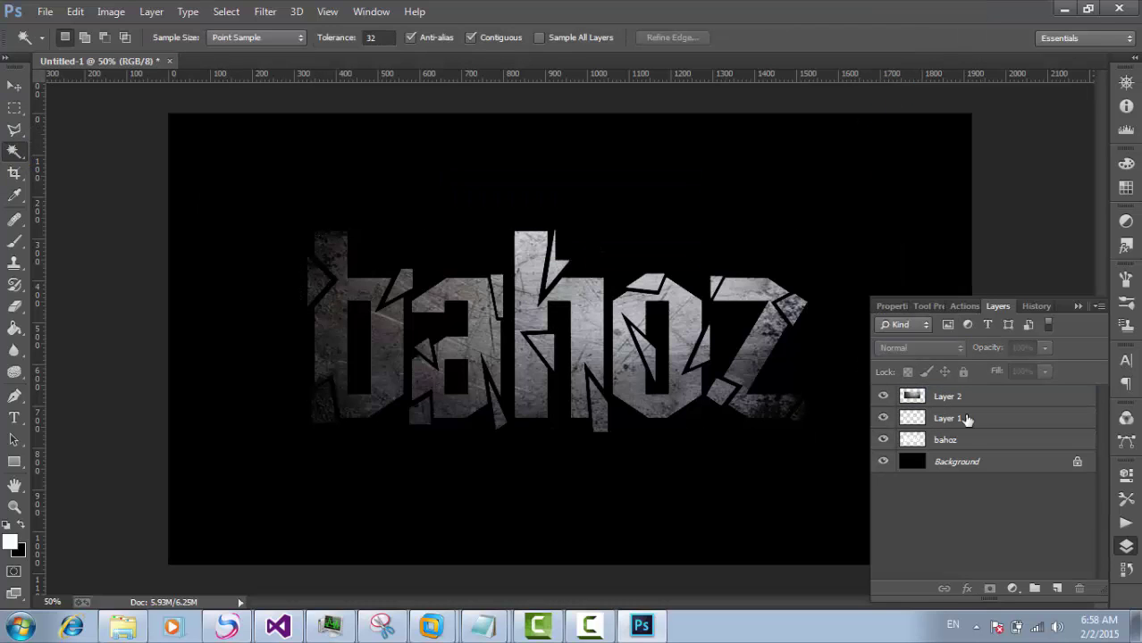
{"action": "left_click", "coordinate": [963, 416]}
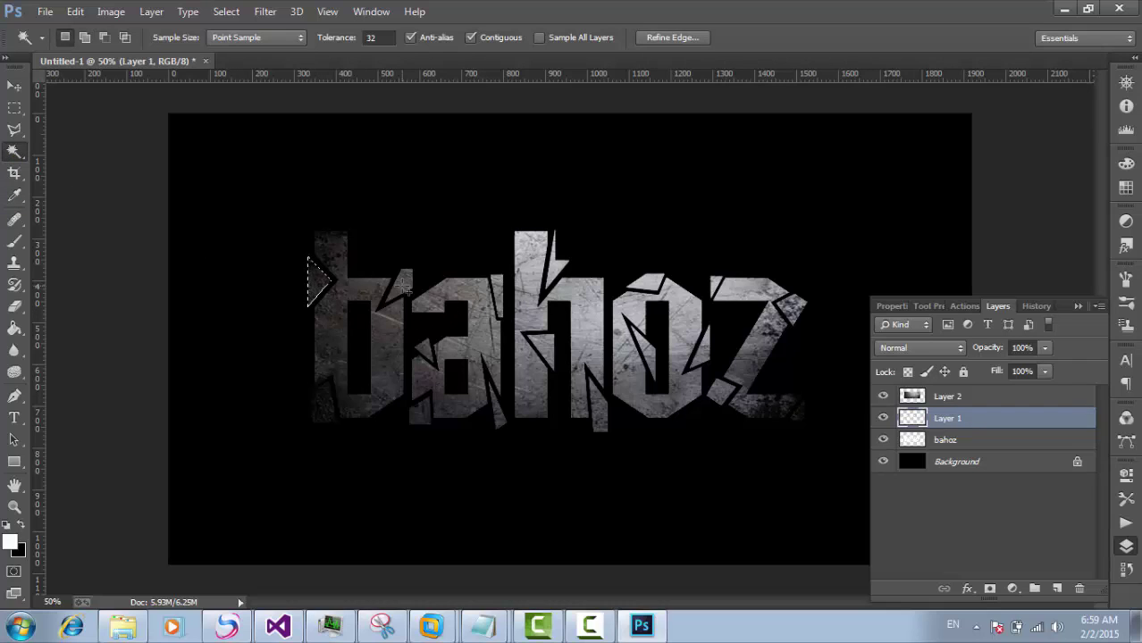
{"action": "left_click", "coordinate": [500, 311]}
{"action": "left_click", "coordinate": [555, 270]}
{"action": "left_click", "coordinate": [549, 352]}
{"action": "left_click", "coordinate": [597, 407]}
{"action": "left_click", "coordinate": [647, 356]}
{"action": "left_click", "coordinate": [647, 285]}
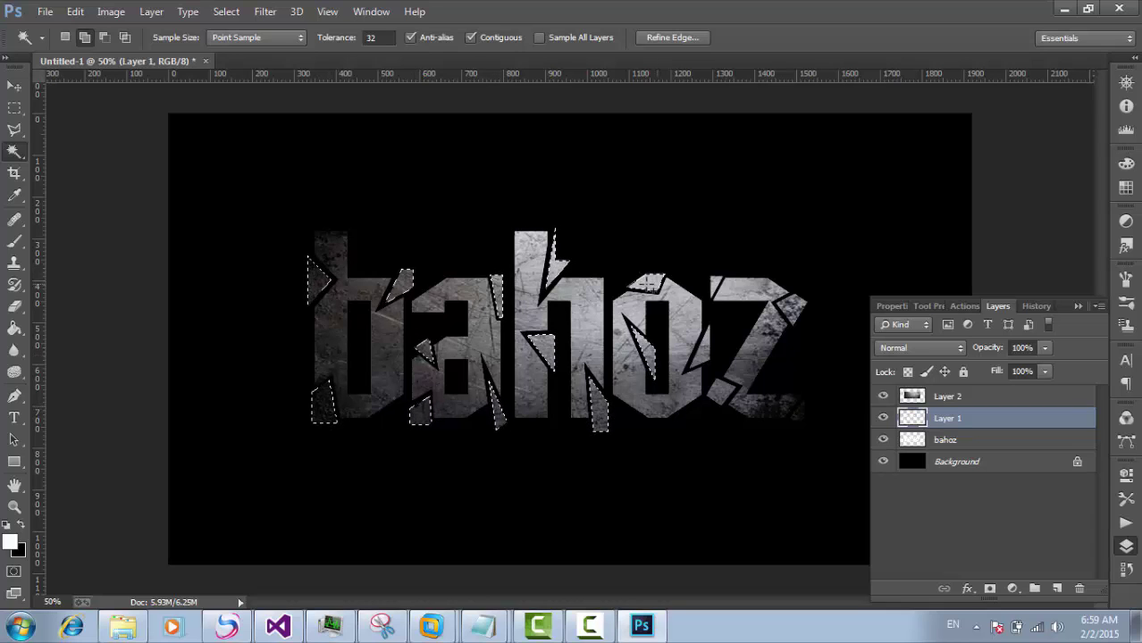
{"action": "left_click", "coordinate": [701, 352]}
{"action": "left_click", "coordinate": [716, 286]}
{"action": "left_click", "coordinate": [791, 309]}
{"action": "left_click", "coordinate": [722, 392]}
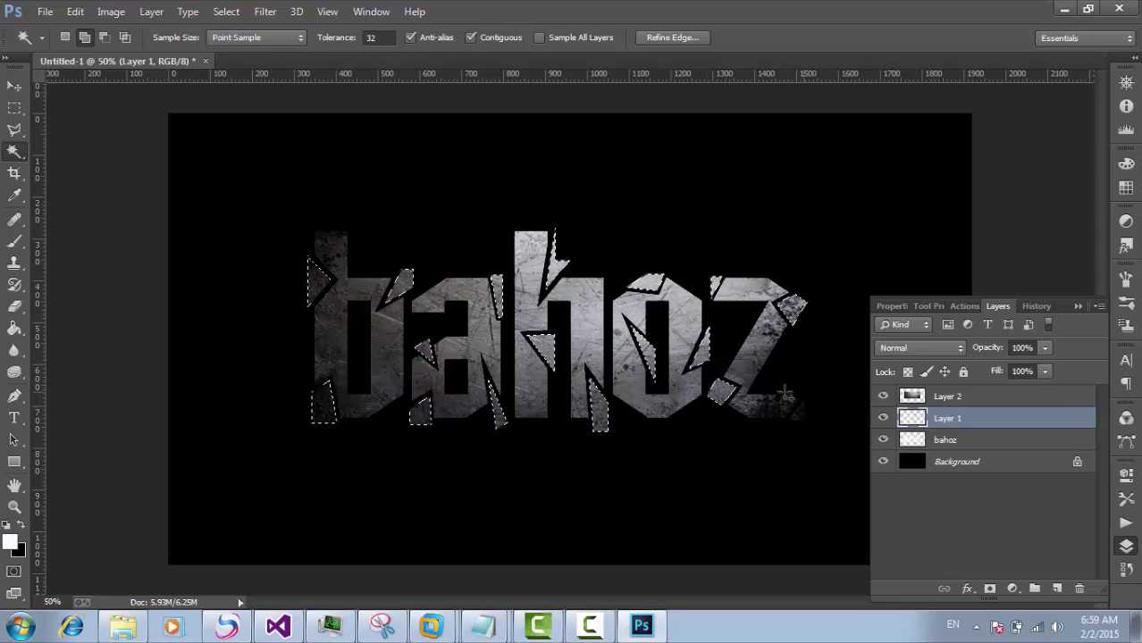
{"action": "left_click", "coordinate": [790, 406]}
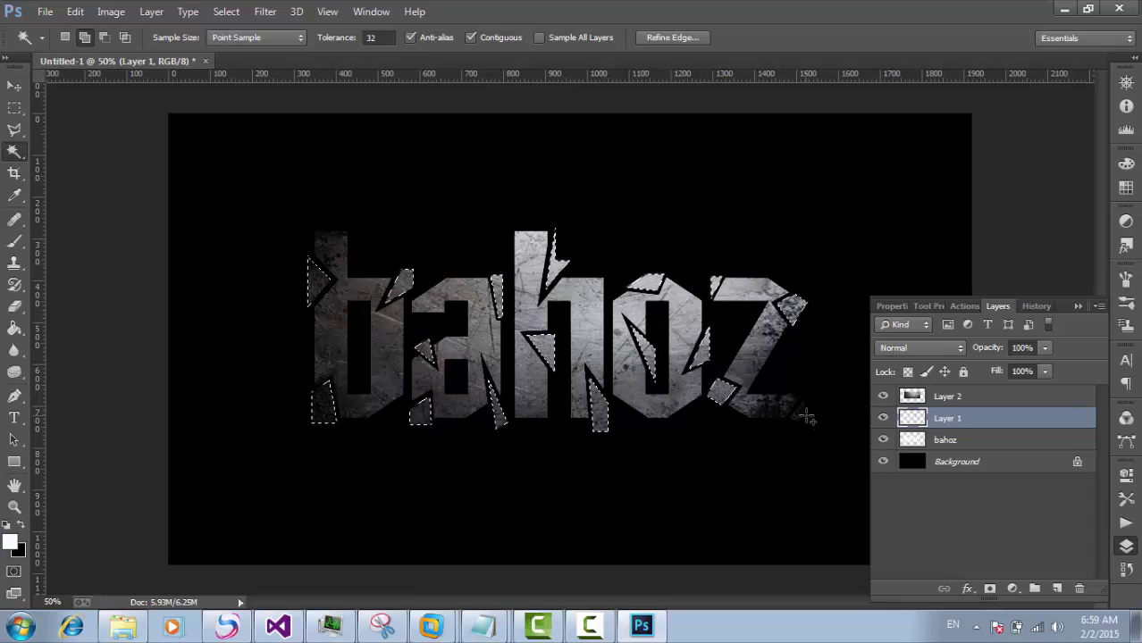
Add an Outer Glow to Layer 1 with a black colour and the Normal blend mode.
{"action": "double_click", "coordinate": [991, 421]}
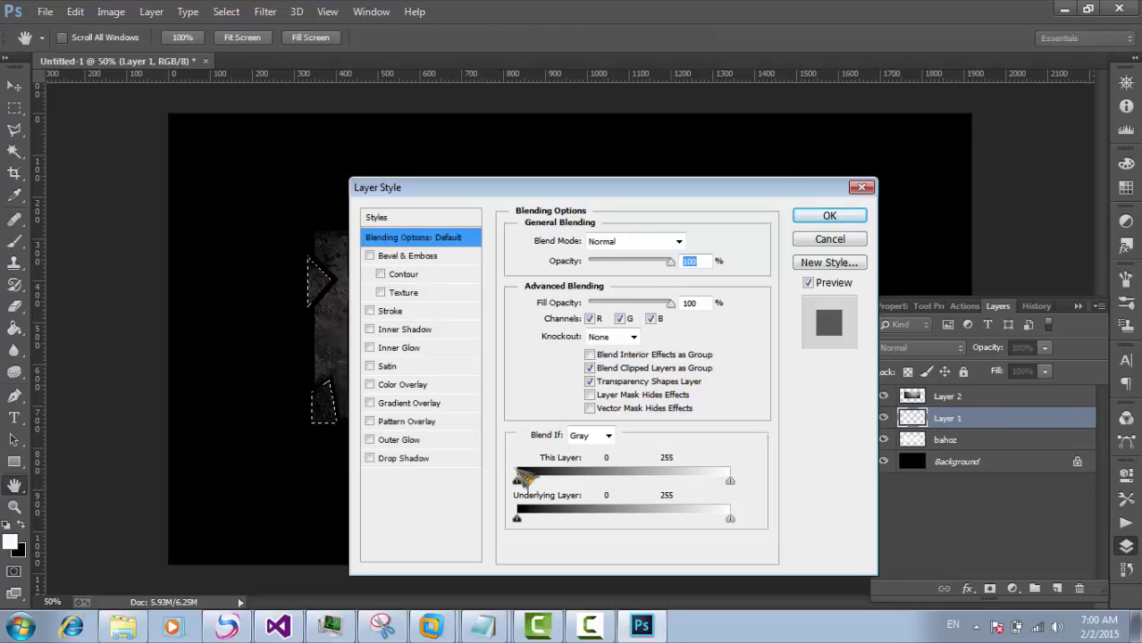
{"action": "left_click", "coordinate": [399, 442]}
{"action": "left_click", "coordinate": [555, 300]}
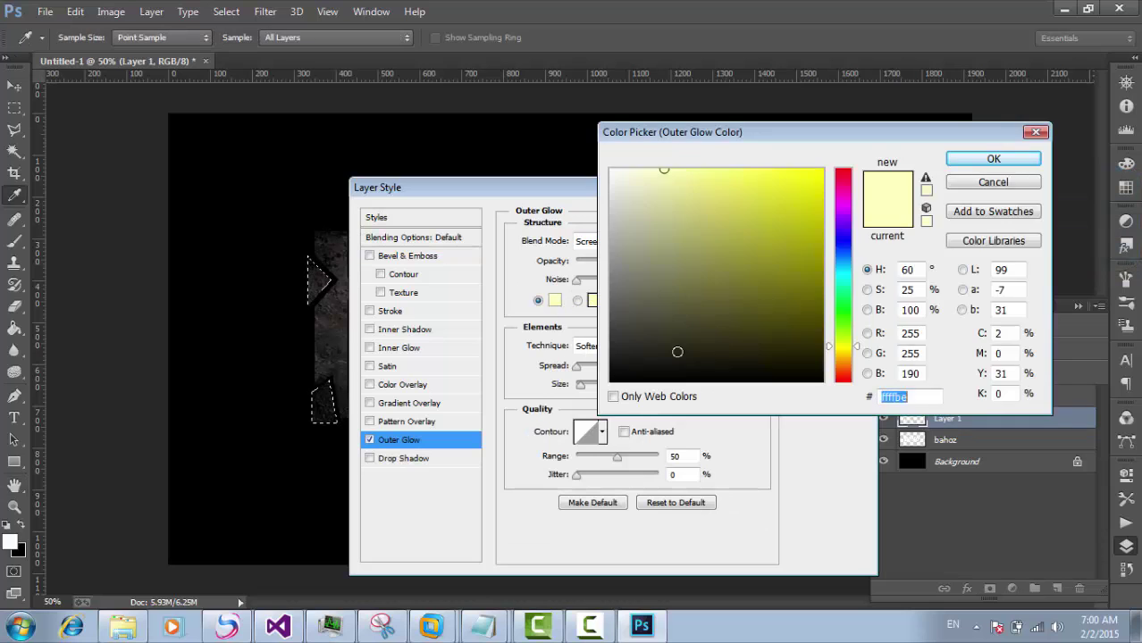
{"action": "left_click_drag", "start_coordinate": [676, 352], "coordinate": [609, 386]}
{"action": "left_click", "coordinate": [994, 159]}
{"action": "left_click", "coordinate": [597, 241]}
{"action": "left_click", "coordinate": [588, 8]}
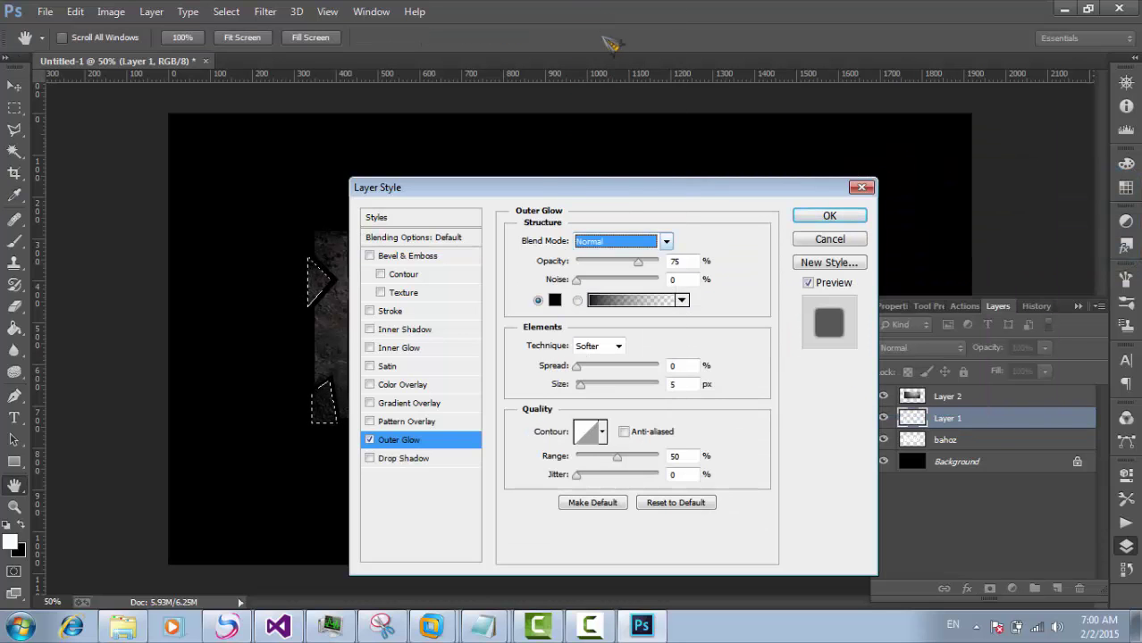
Set the Outer Glow's opacity to 100% and size to 40 px, apply the style, and clear the selection.
{"action": "left_click_drag", "start_coordinate": [539, 185], "coordinate": [862, 150]}
{"action": "left_click_drag", "start_coordinate": [964, 230], "coordinate": [982, 230]}
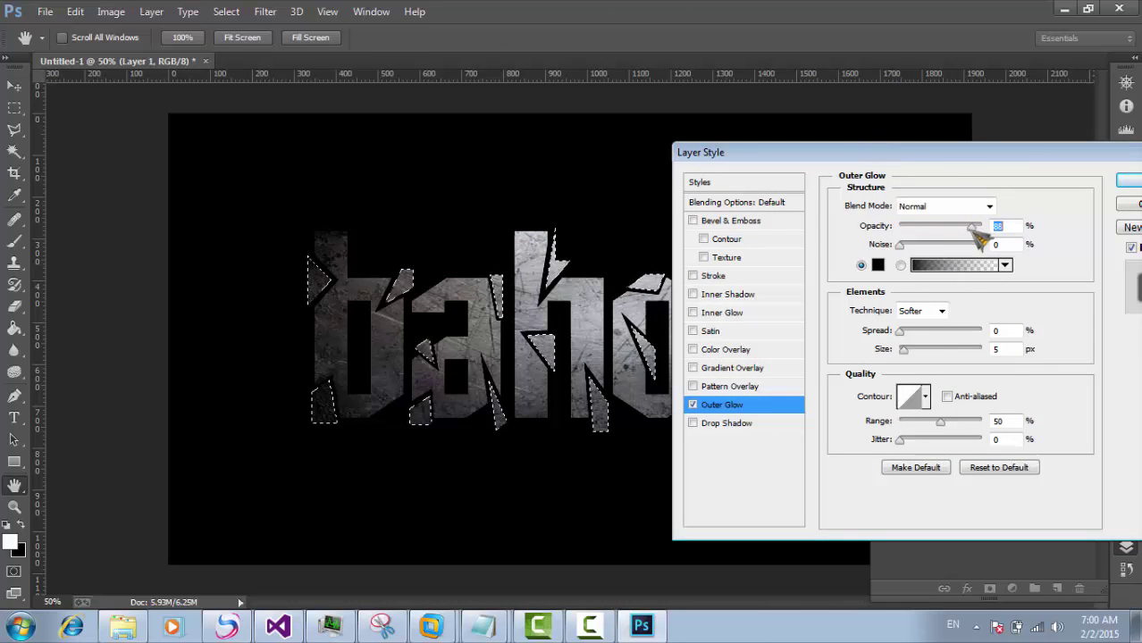
{"action": "left_click_drag", "start_coordinate": [905, 350], "coordinate": [920, 368]}
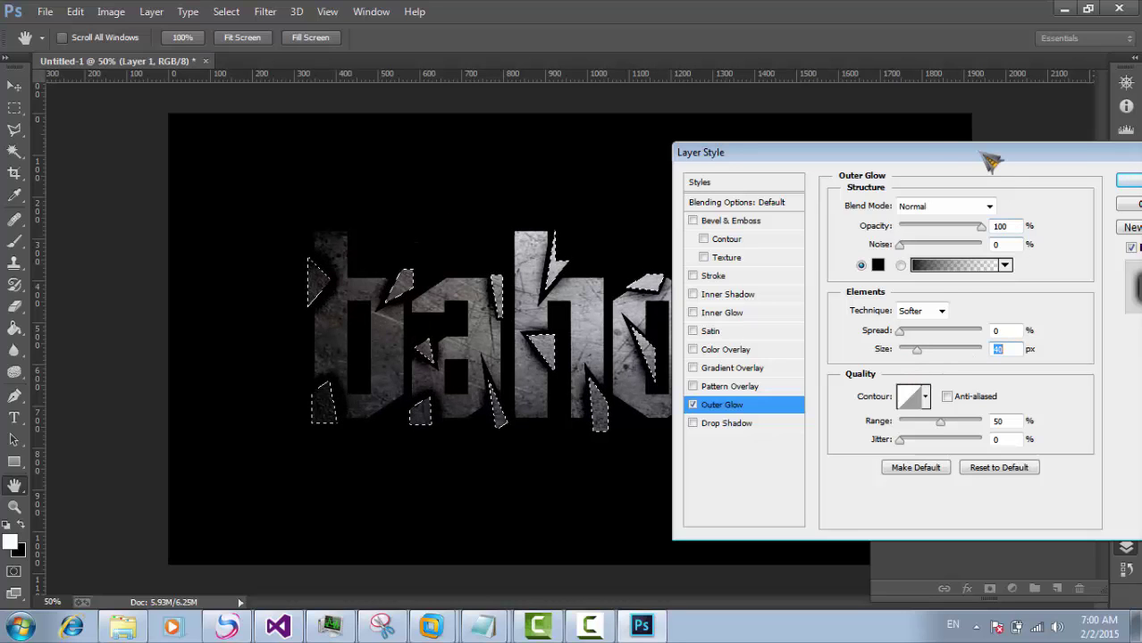
{"action": "left_click_drag", "start_coordinate": [990, 161], "coordinate": [617, 173]}
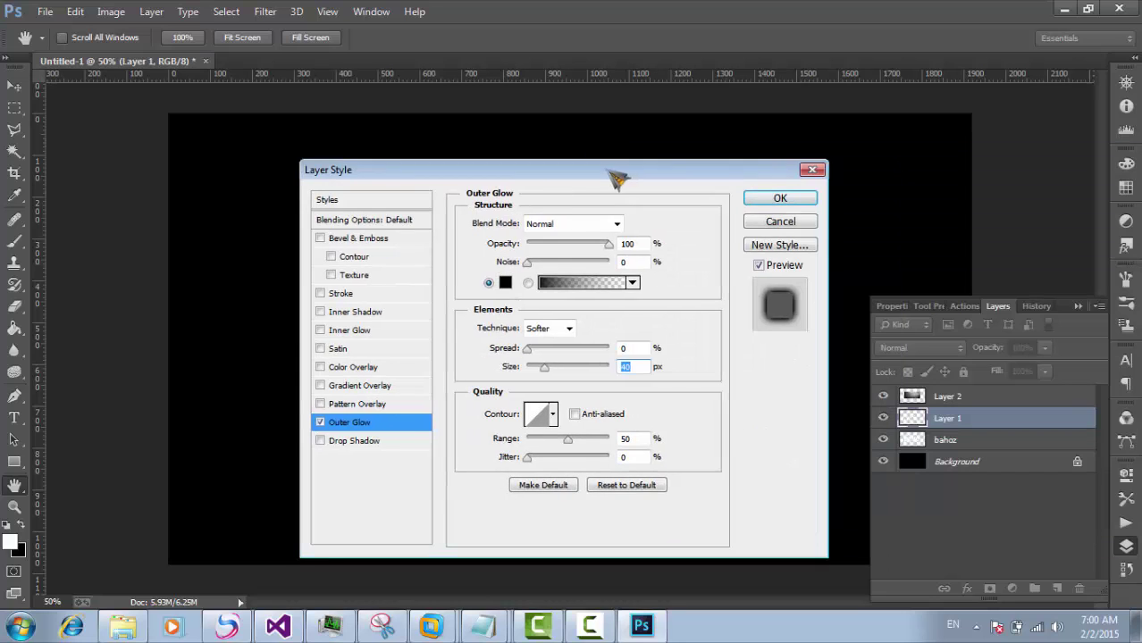
{"action": "left_click", "coordinate": [758, 194]}
{"action": "left_click", "coordinate": [14, 108]}
{"action": "left_click", "coordinate": [503, 183]}
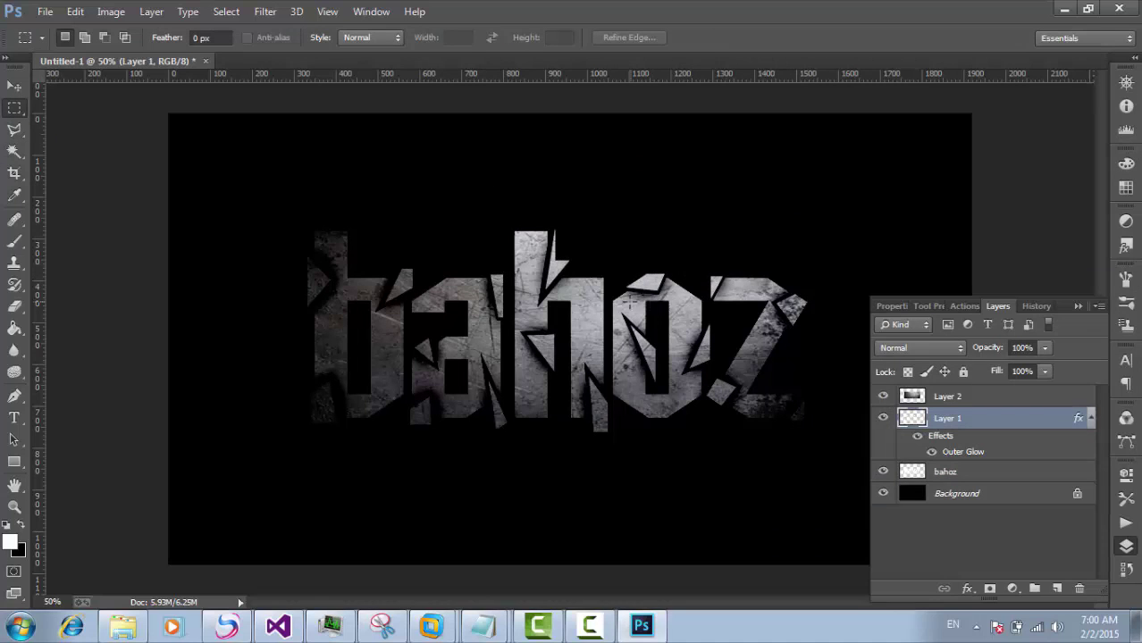
Open the broken-glass image from the Desktop and bring it into the bahoz document as a new layer over the letters.
{"action": "left_click", "coordinate": [1079, 307]}
{"action": "left_click", "coordinate": [45, 12]}
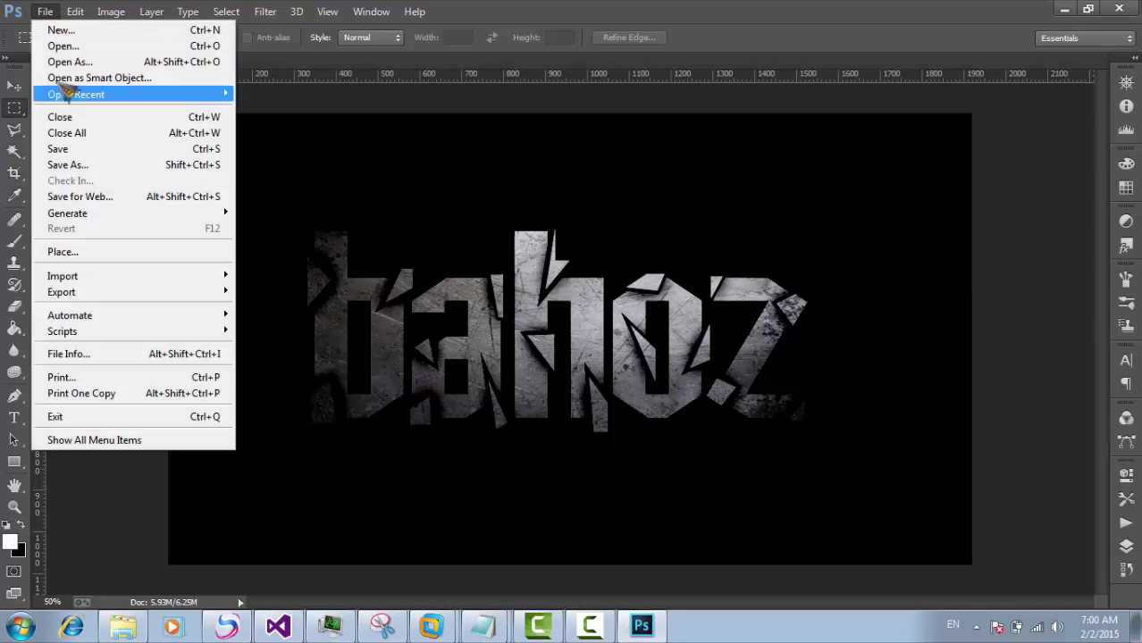
{"action": "left_click", "coordinate": [27, 43]}
{"action": "scroll", "coordinate": [233, 163], "scroll_direction": "down", "scroll_amount": 5}
{"action": "scroll", "coordinate": [232, 164], "scroll_direction": "down", "scroll_amount": 10}
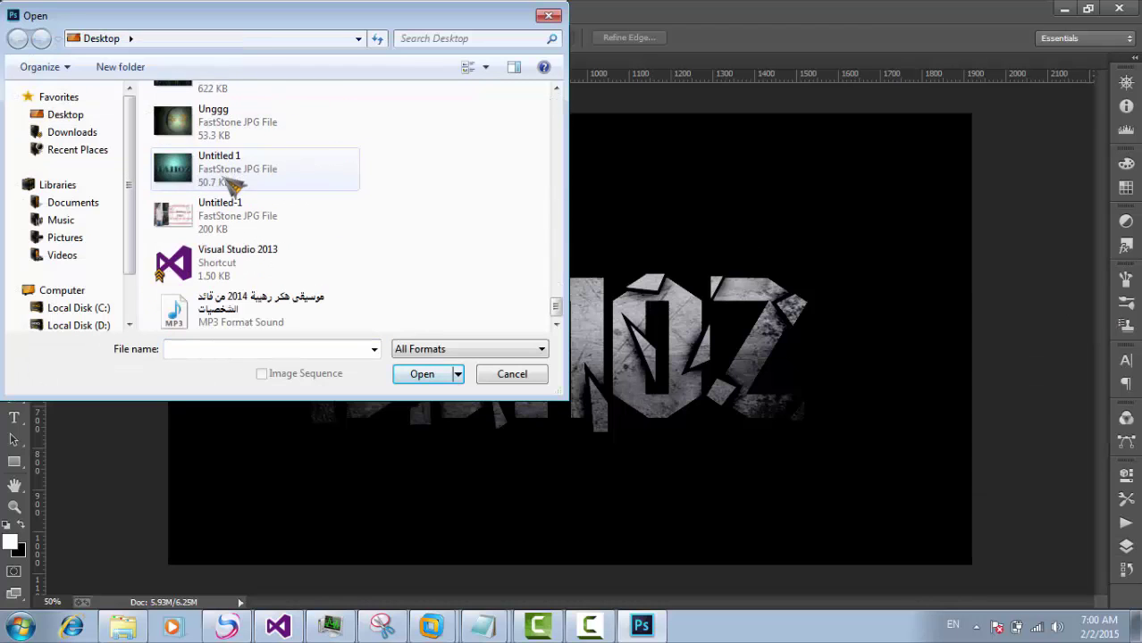
{"action": "left_click", "coordinate": [228, 281]}
{"action": "left_click", "coordinate": [13, 86]}
{"action": "left_click_drag", "start_coordinate": [273, 235], "coordinate": [475, 270]}
{"action": "left_click", "coordinate": [756, 79]}
{"action": "left_click", "coordinate": [1126, 546]}
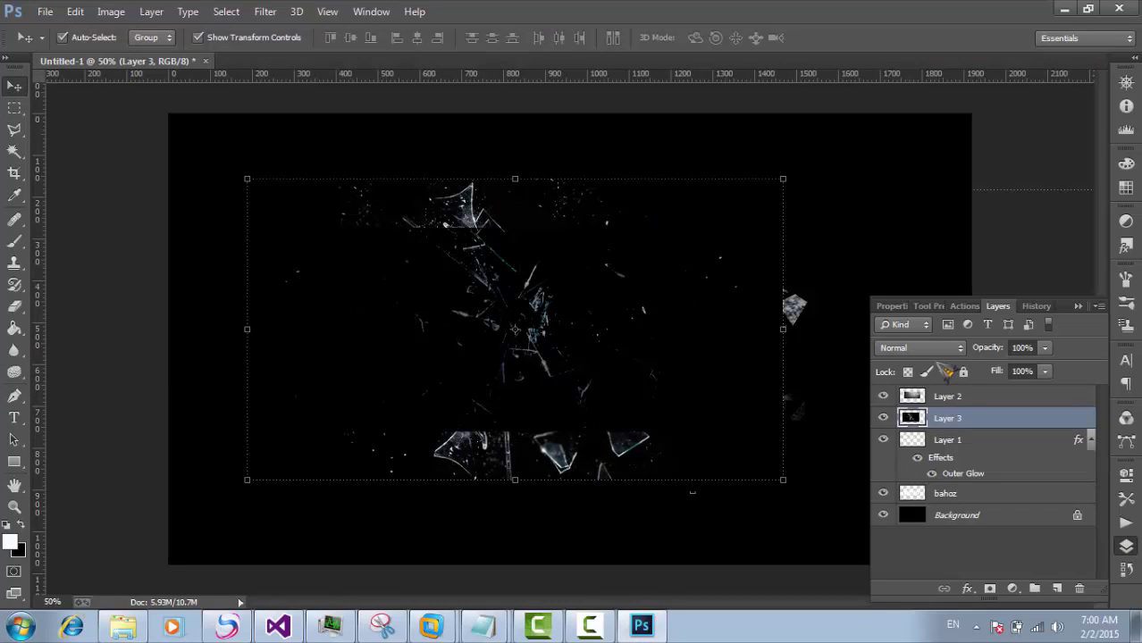
Try blend modes on the glass layer, set it to Screen, and place it above Layer 2.
{"action": "left_click", "coordinate": [934, 348]}
{"action": "left_click", "coordinate": [925, 144]}
{"action": "left_click", "coordinate": [935, 353]}
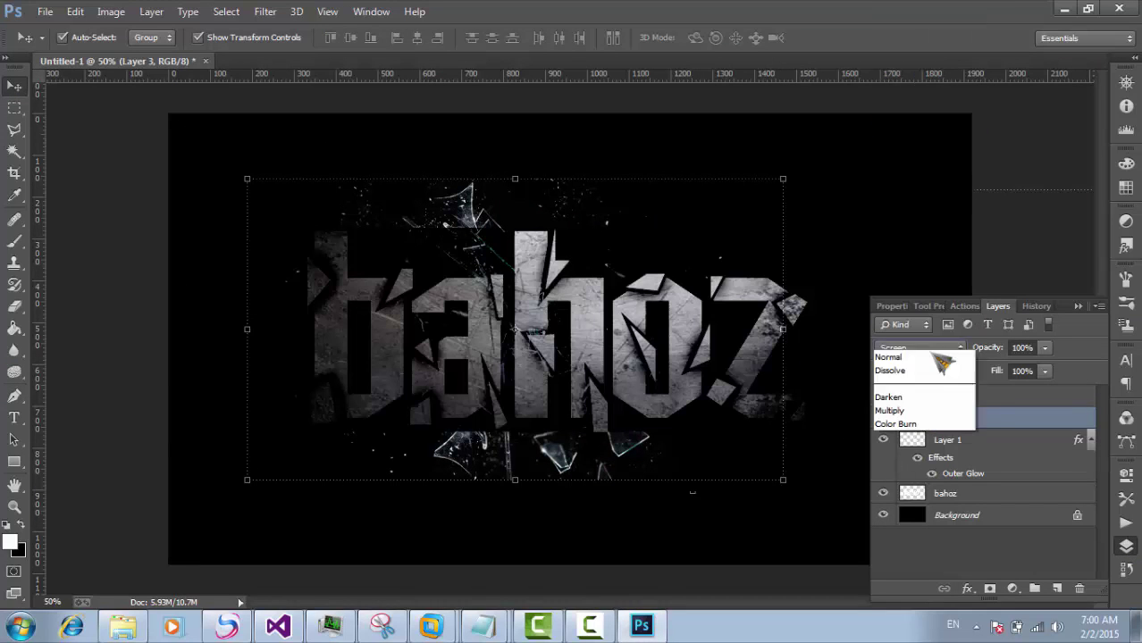
{"action": "left_click", "coordinate": [902, 63]}
{"action": "left_click", "coordinate": [934, 347]}
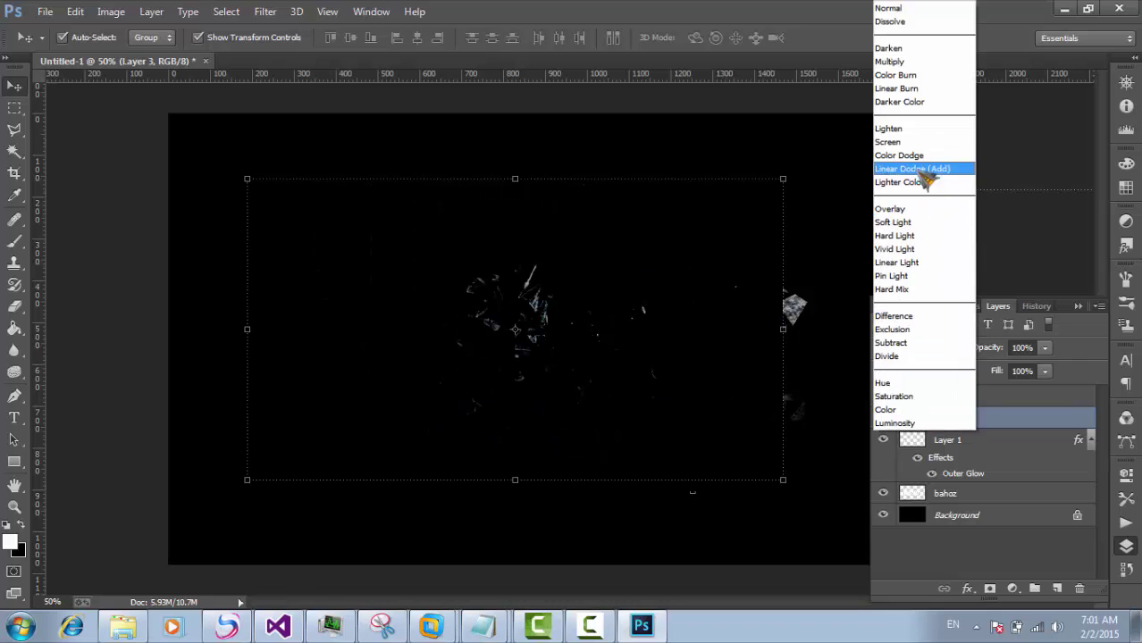
{"action": "left_click", "coordinate": [923, 145]}
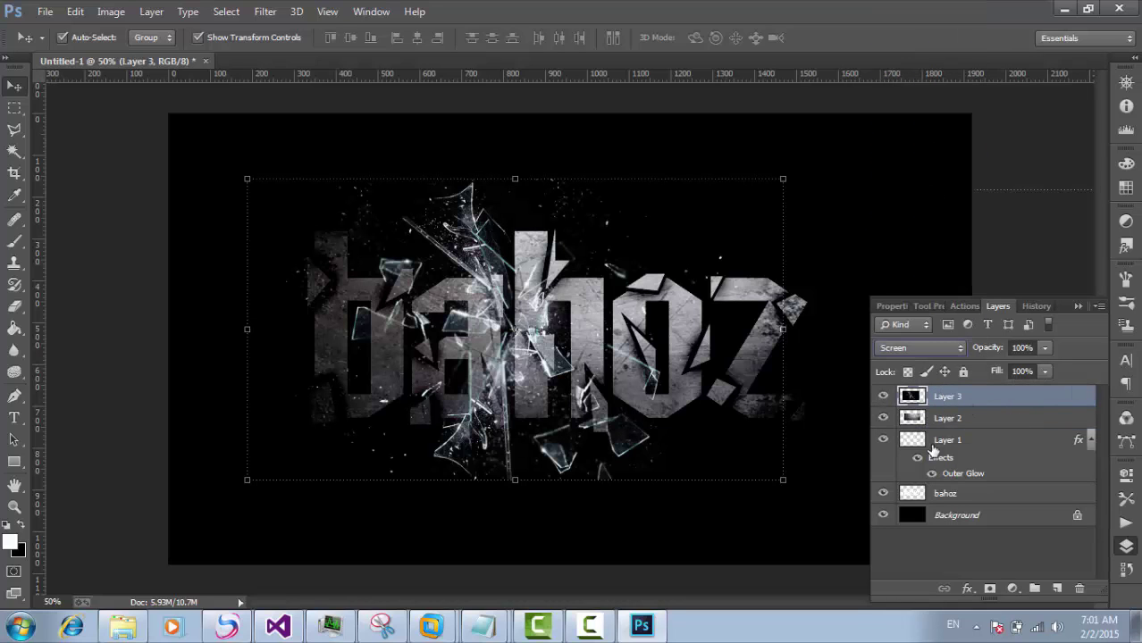
{"action": "left_click", "coordinate": [890, 167]}
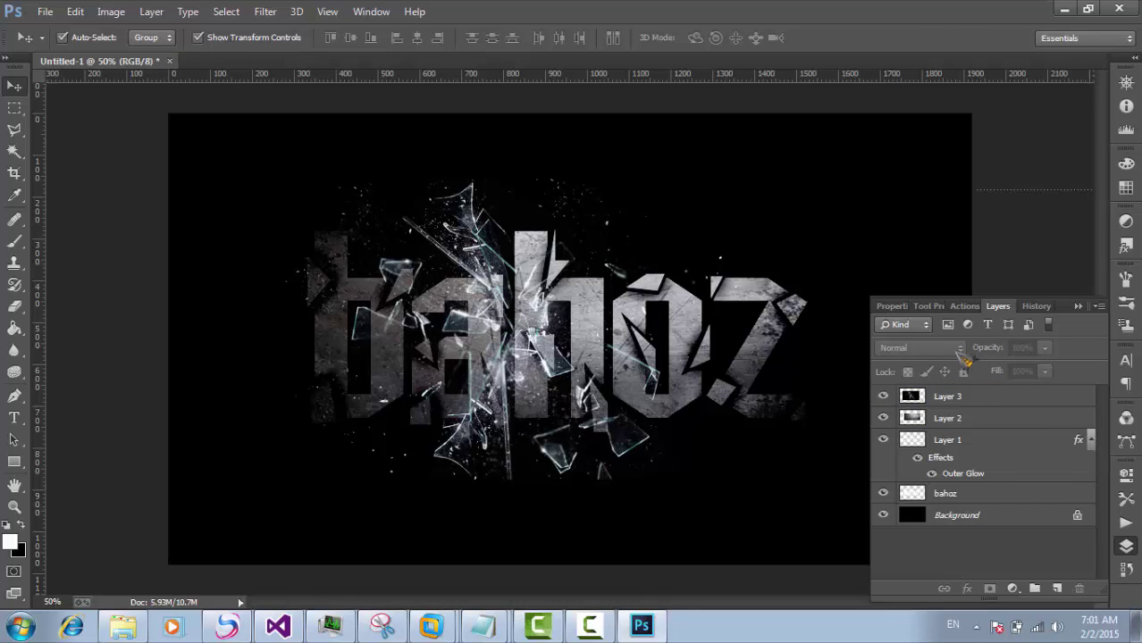
Reapply the Screen blend mode to Layer 3 and shift the glass slightly to the right over the letters.
{"action": "left_click", "coordinate": [929, 405]}
{"action": "left_click", "coordinate": [929, 348]}
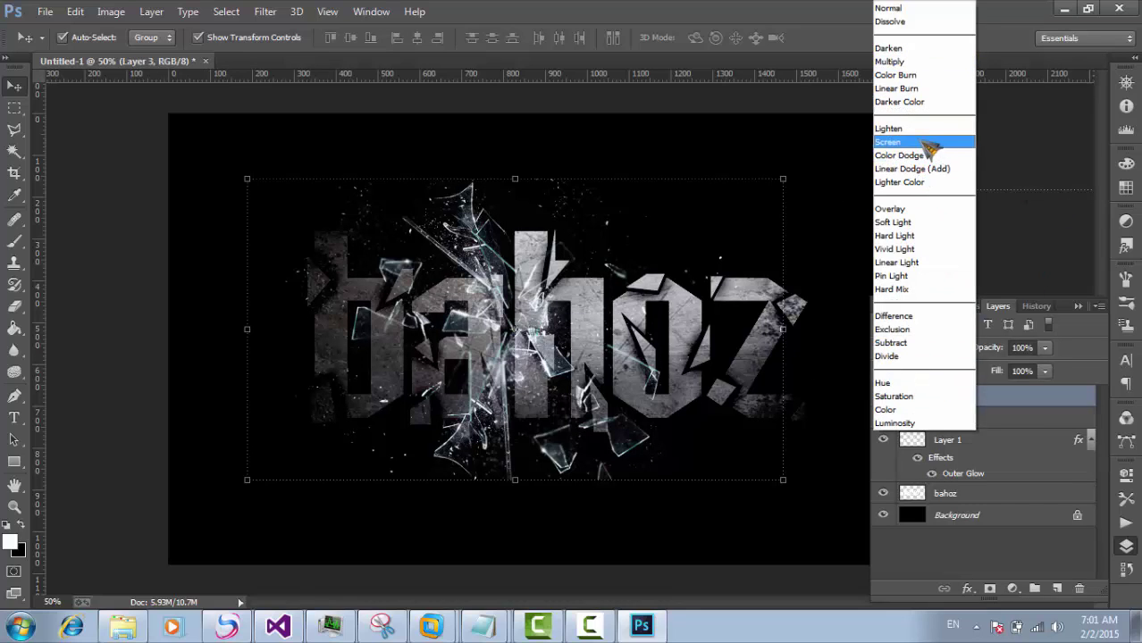
{"action": "left_click", "coordinate": [930, 143]}
{"action": "left_click_drag", "start_coordinate": [516, 330], "coordinate": [532, 330]}
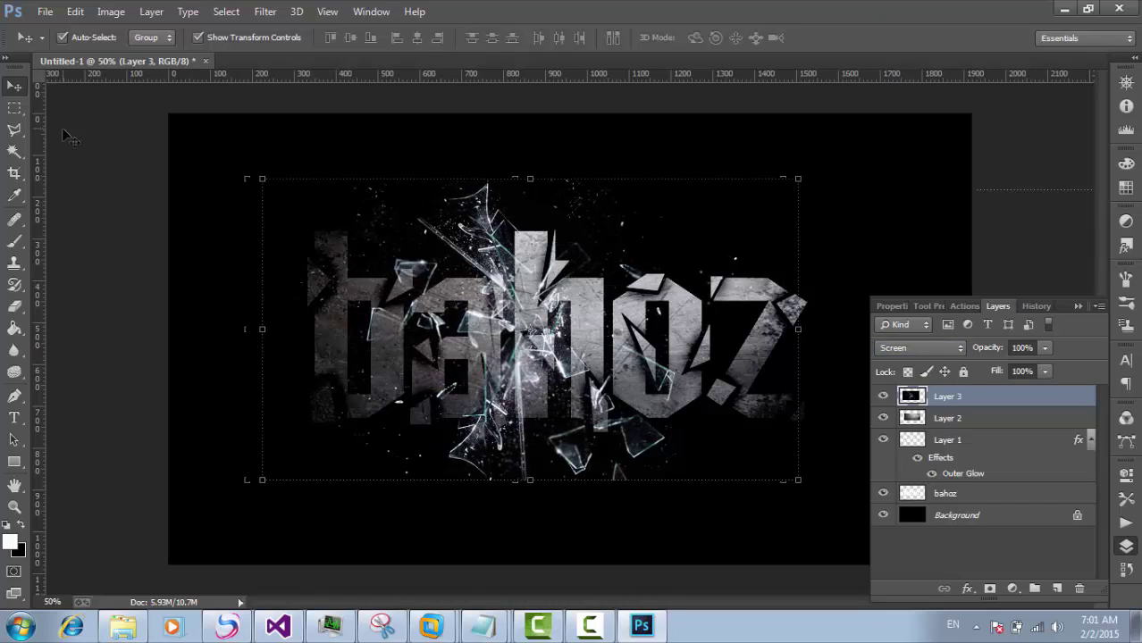
{"action": "left_click", "coordinate": [215, 159]}
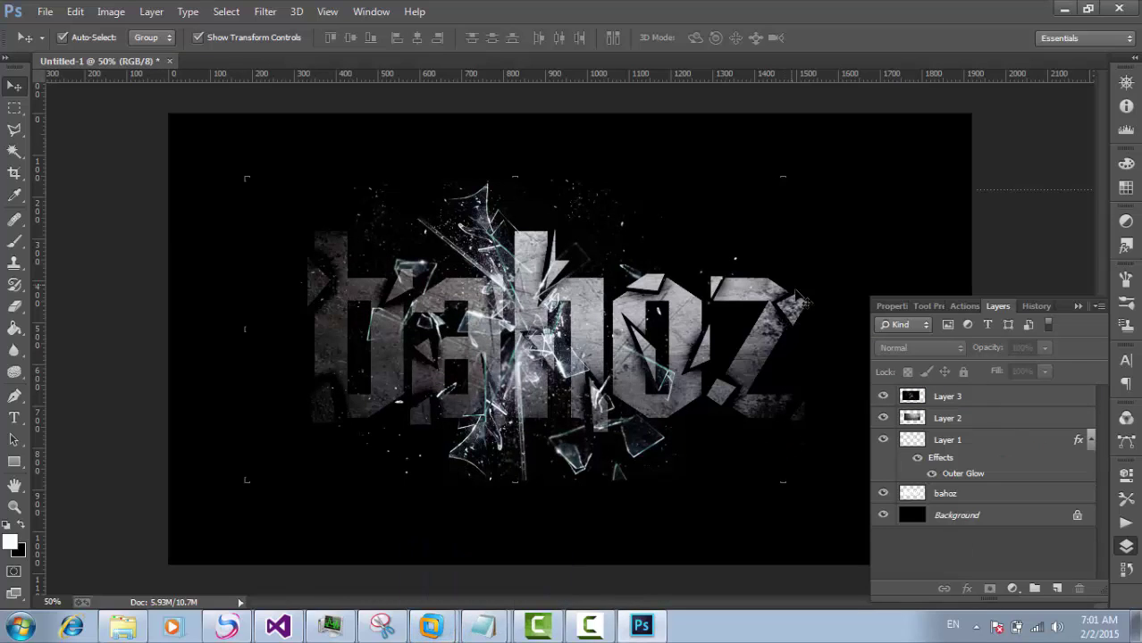
{"action": "left_click", "coordinate": [949, 441]}
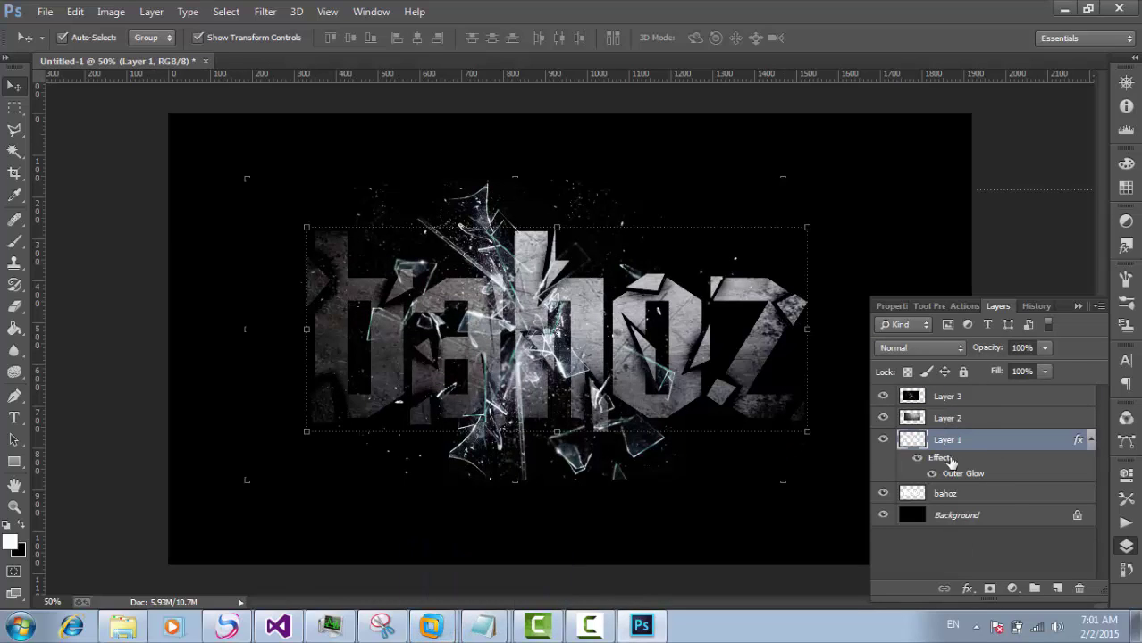
{"action": "left_click_drag", "start_coordinate": [747, 362], "coordinate": [733, 361]}
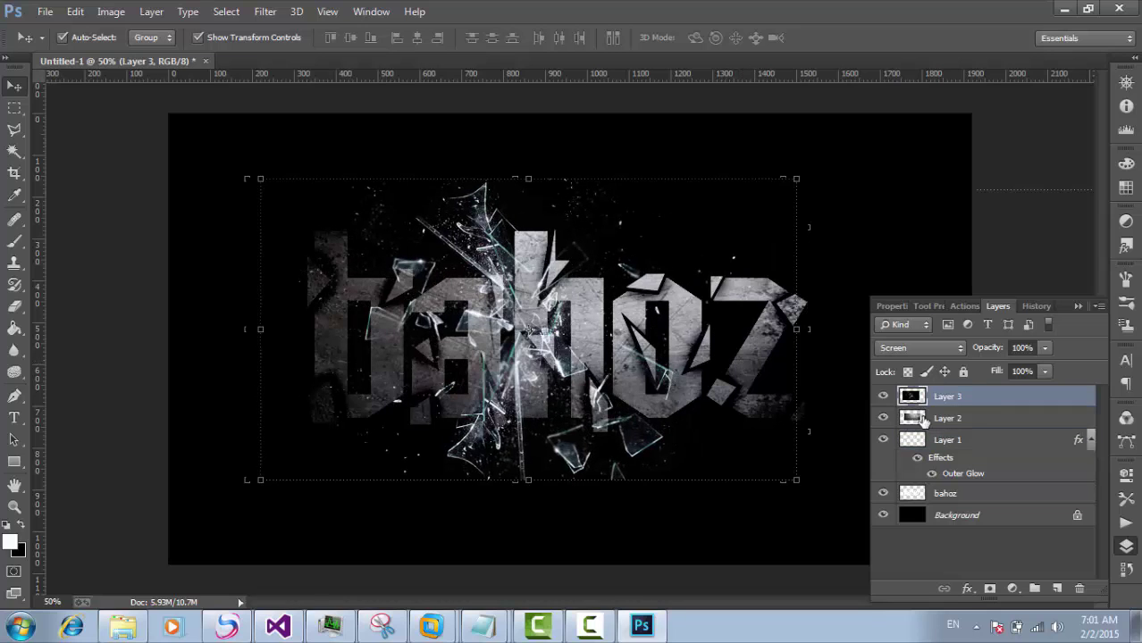
Open Layer 1's Outer Glow settings and move the dialog aside to uncover the letters.
{"action": "left_click", "coordinate": [938, 441]}
{"action": "double_click", "coordinate": [977, 442]}
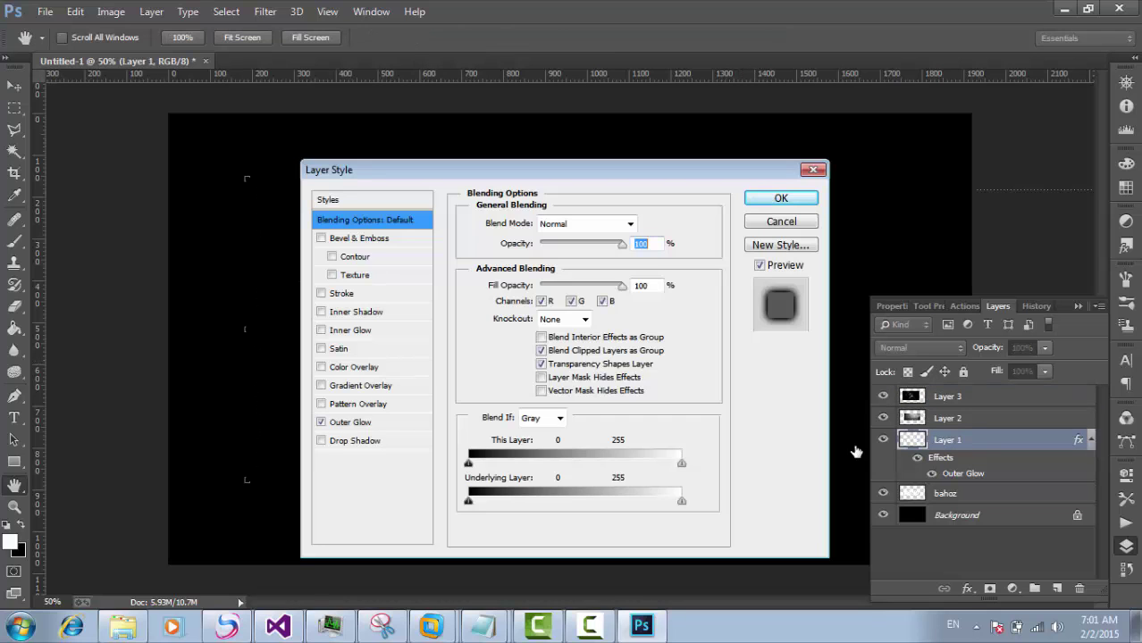
{"action": "left_click", "coordinate": [349, 423]}
{"action": "left_click", "coordinate": [506, 282]}
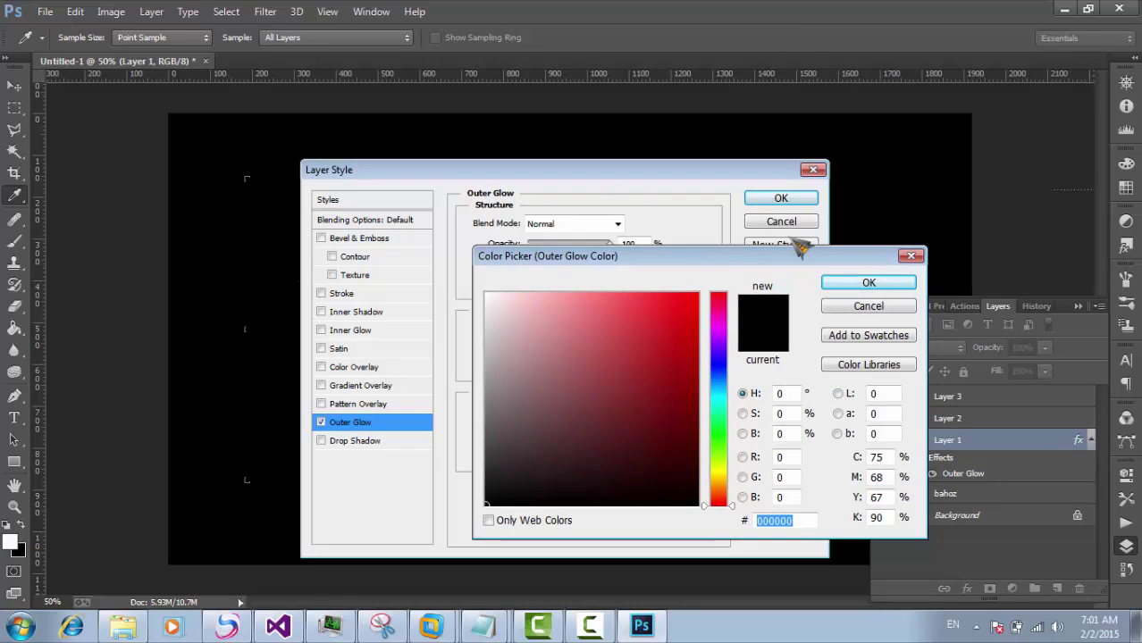
{"action": "left_click", "coordinate": [885, 281]}
{"action": "left_click_drag", "start_coordinate": [778, 171], "coordinate": [1044, 153]}
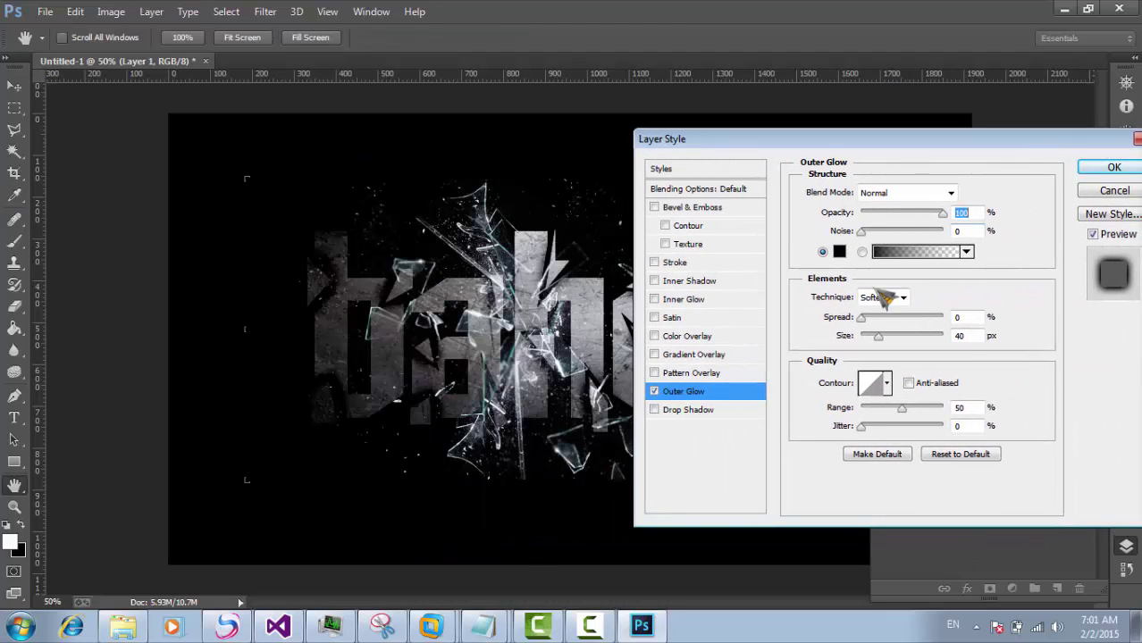
Change the Outer Glow colour of Layer 1 from black to a strong red.
{"action": "left_click", "coordinate": [839, 253]}
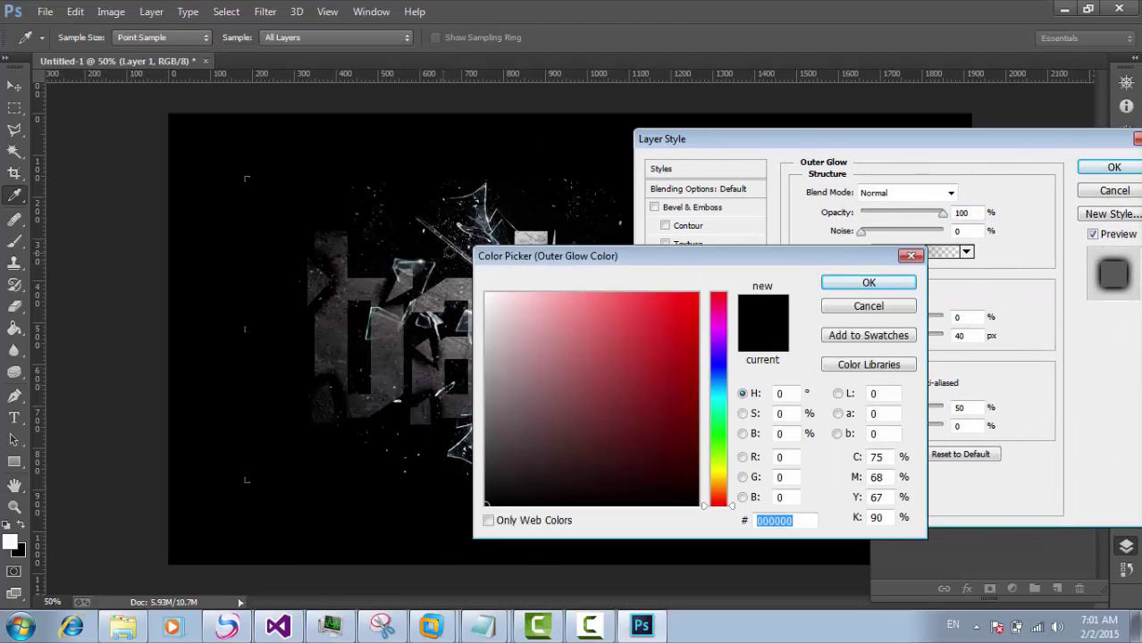
{"action": "left_click_drag", "start_coordinate": [554, 186], "coordinate": [816, 182]}
{"action": "left_click_drag", "start_coordinate": [875, 259], "coordinate": [1006, 447]}
{"action": "left_click_drag", "start_coordinate": [945, 185], "coordinate": [810, 202]}
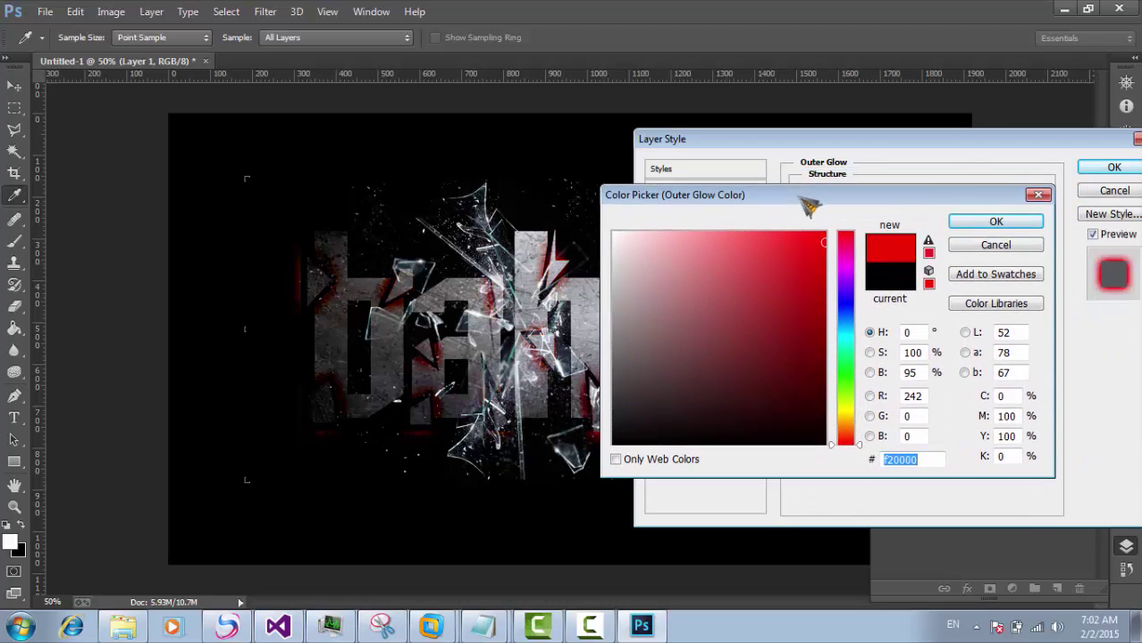
{"action": "left_click", "coordinate": [790, 255]}
{"action": "mouse_move", "coordinate": [786, 284]}
{"action": "left_mouse_down"}
{"action": "mouse_move", "coordinate": [780, 296]}
{"action": "mouse_move", "coordinate": [805, 294]}
{"action": "mouse_move", "coordinate": [778, 292]}
{"action": "left_mouse_up"}
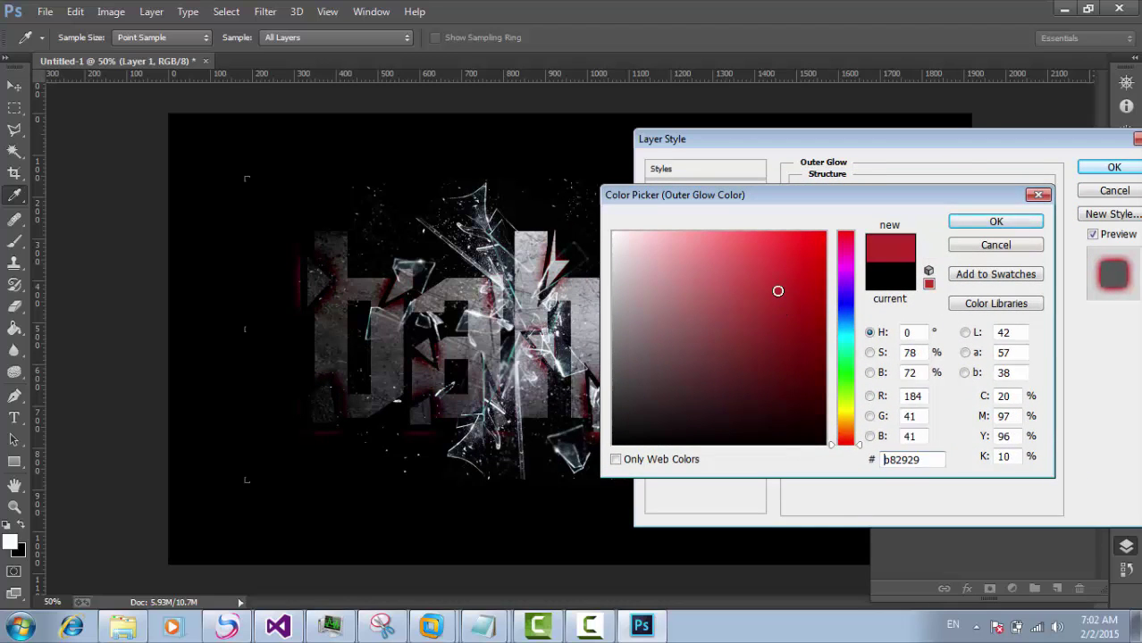
{"action": "left_click", "coordinate": [965, 225]}
Set the red Outer Glow's size to 38 px, apply the layer style, and deselect the layers.
{"action": "left_click_drag", "start_coordinate": [898, 338], "coordinate": [884, 340]}
{"action": "left_click", "coordinate": [942, 213]}
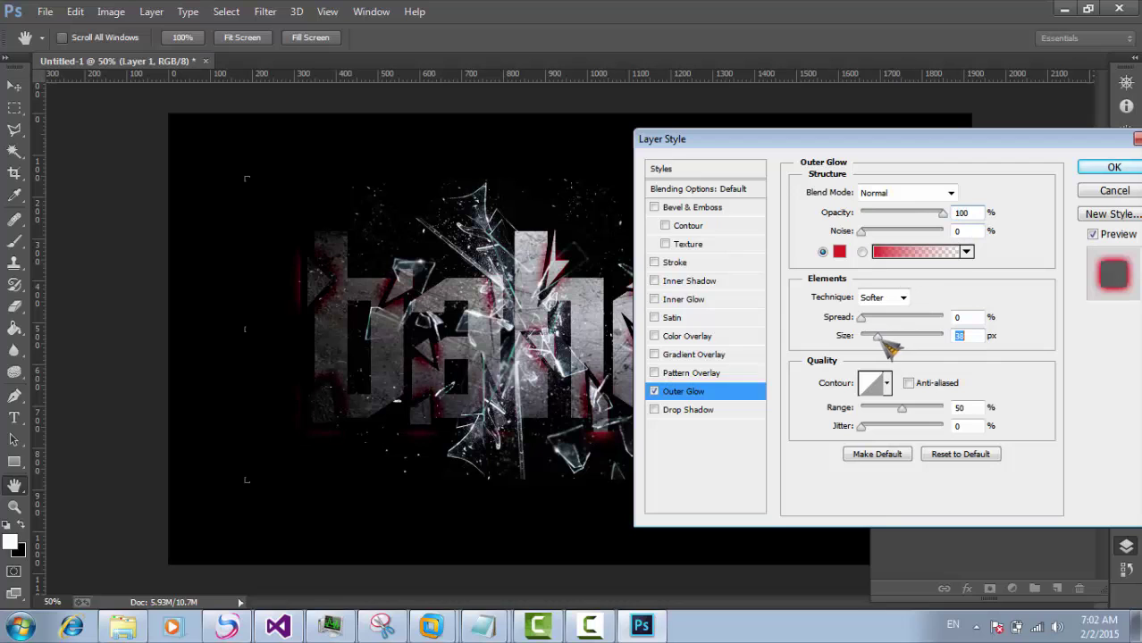
{"action": "left_click_drag", "start_coordinate": [895, 145], "coordinate": [624, 186]}
{"action": "left_click", "coordinate": [813, 197]}
{"action": "mouse_move", "coordinate": [813, 342]}
{"action": "left_mouse_down"}
{"action": "mouse_move", "coordinate": [826, 338]}
{"action": "mouse_move", "coordinate": [813, 339]}
{"action": "left_mouse_up"}
{"action": "left_click", "coordinate": [842, 37]}
{"action": "left_click", "coordinate": [805, 170]}
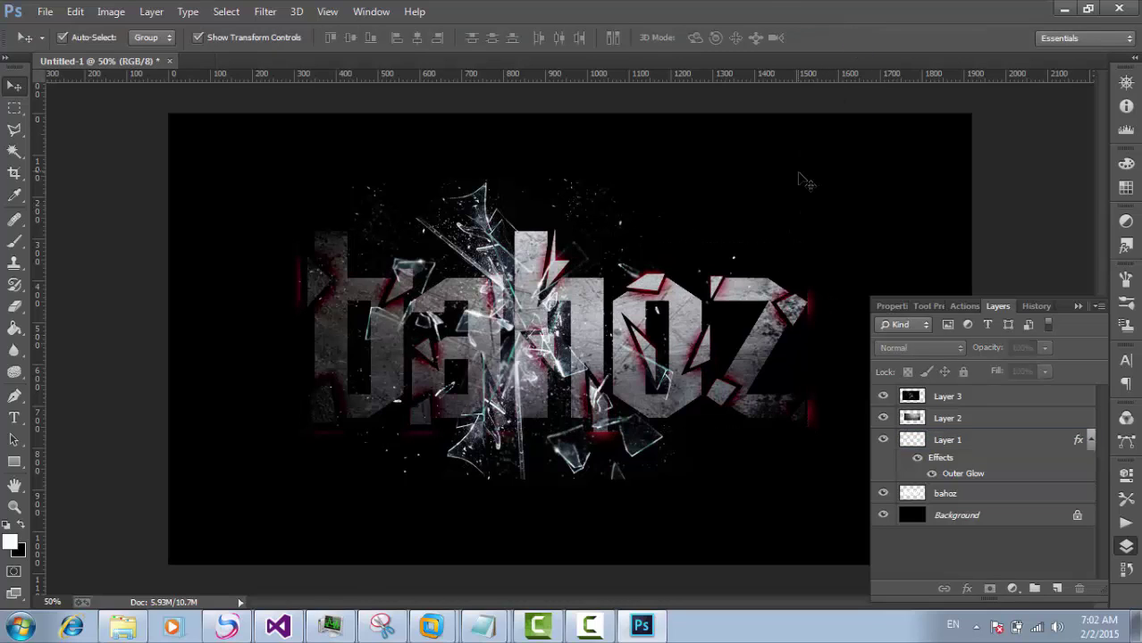
{"action": "left_click", "coordinate": [970, 419]}
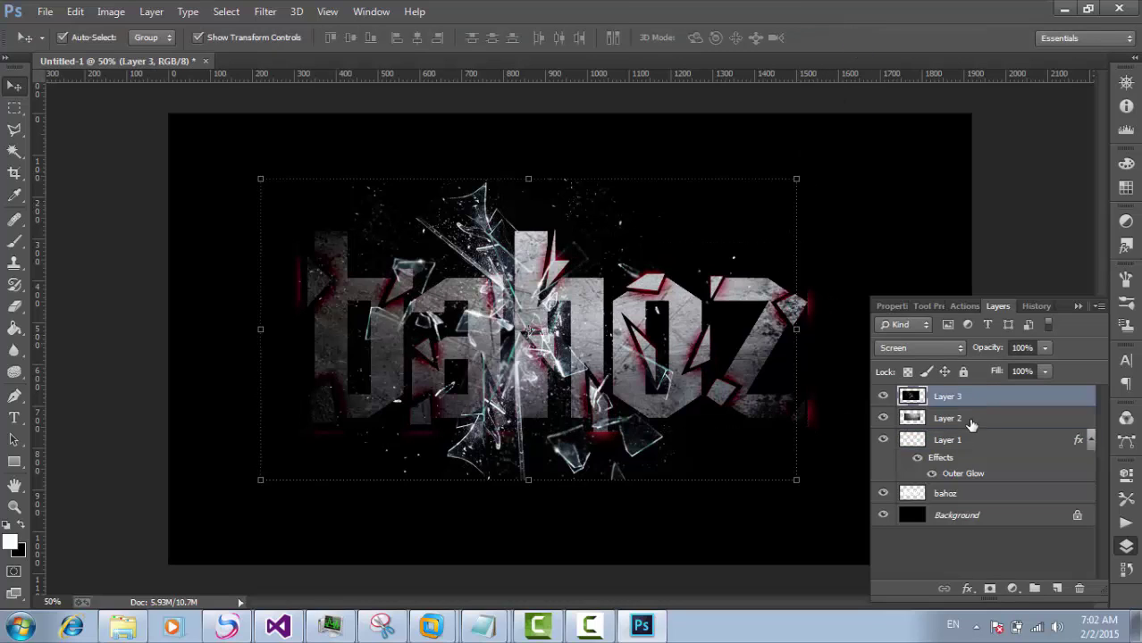
{"action": "left_click", "coordinate": [707, 550]}
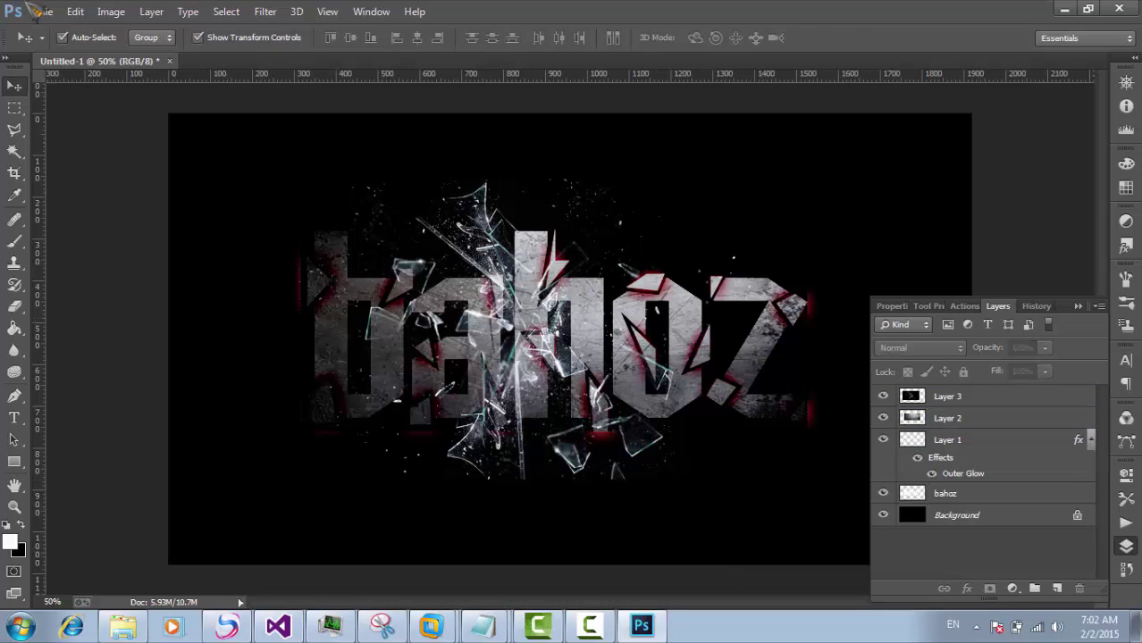
Switch to Notepad, add the line "esta tawa bo :) hiwadarm sodi warkrto :)" above the last line, and minimise the window.
{"action": "mouse_move", "coordinate": [483, 626]}
{"action": "left_click", "coordinate": [488, 588]}
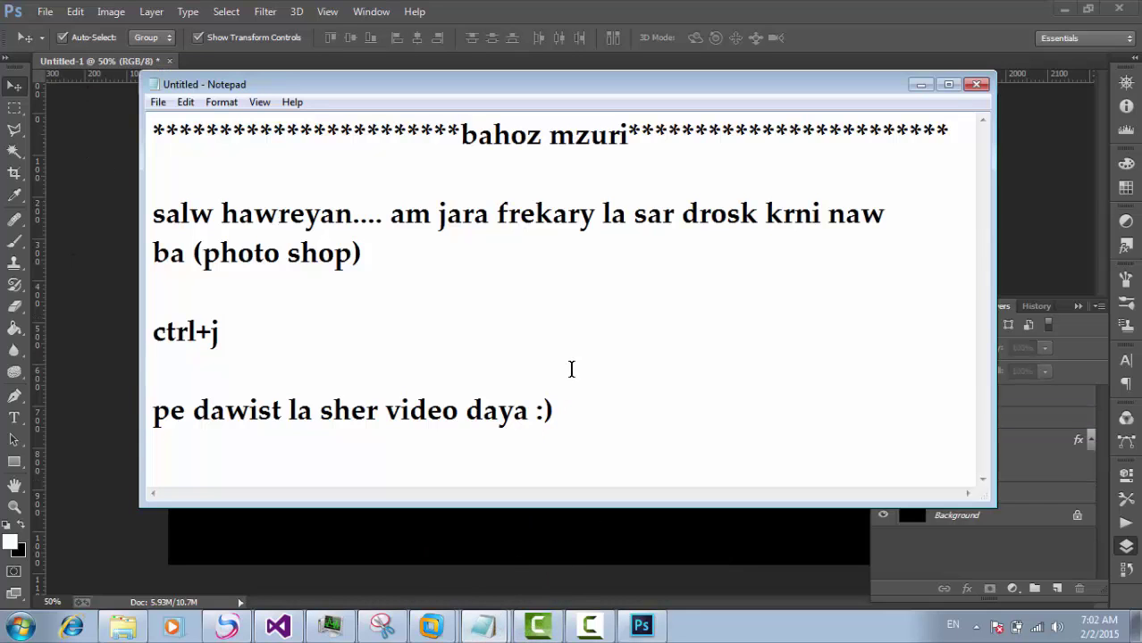
{"action": "key", "text": "Return"}
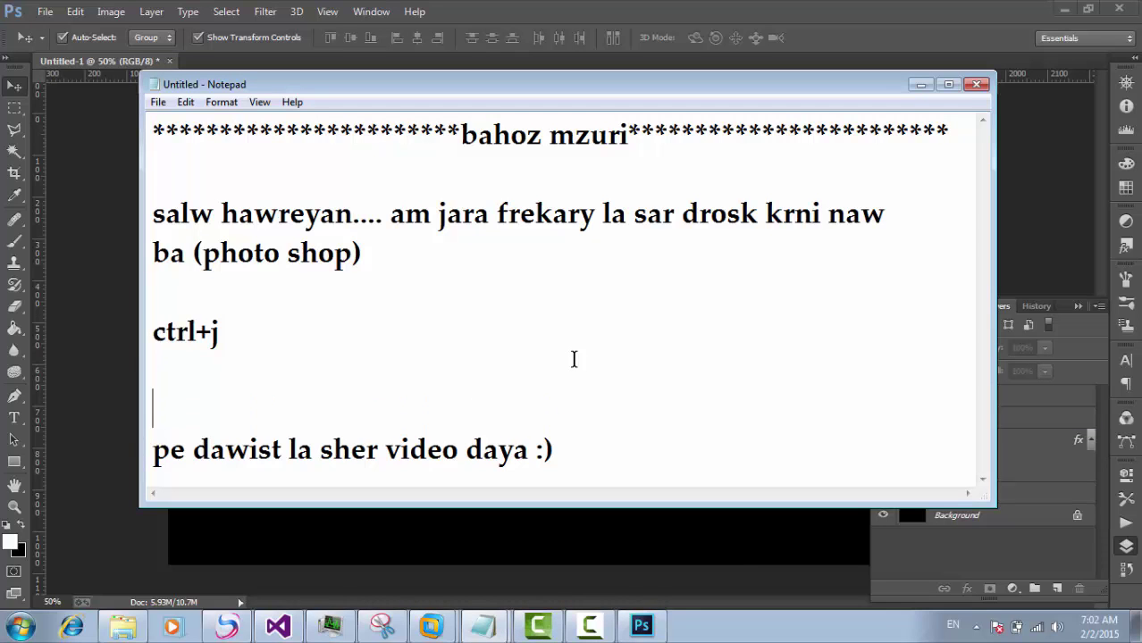
{"action": "type", "text": "ESTA"}
{"action": "key", "text": "BackSpace"}
{"action": "key", "text": "BackSpace"}
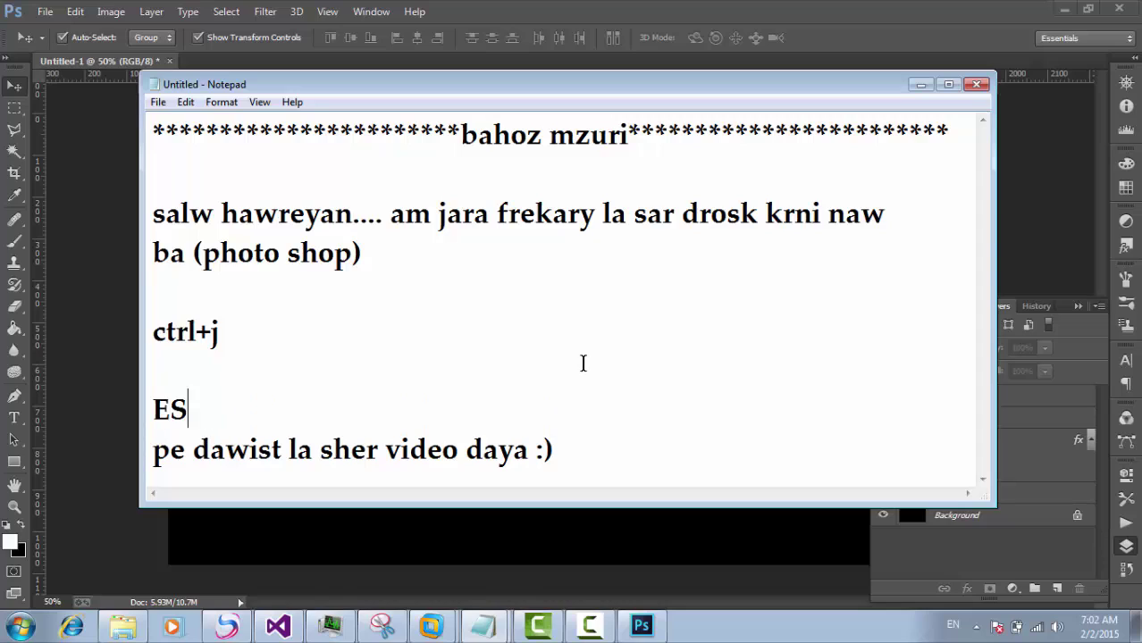
{"action": "type", "text": "ta t"}
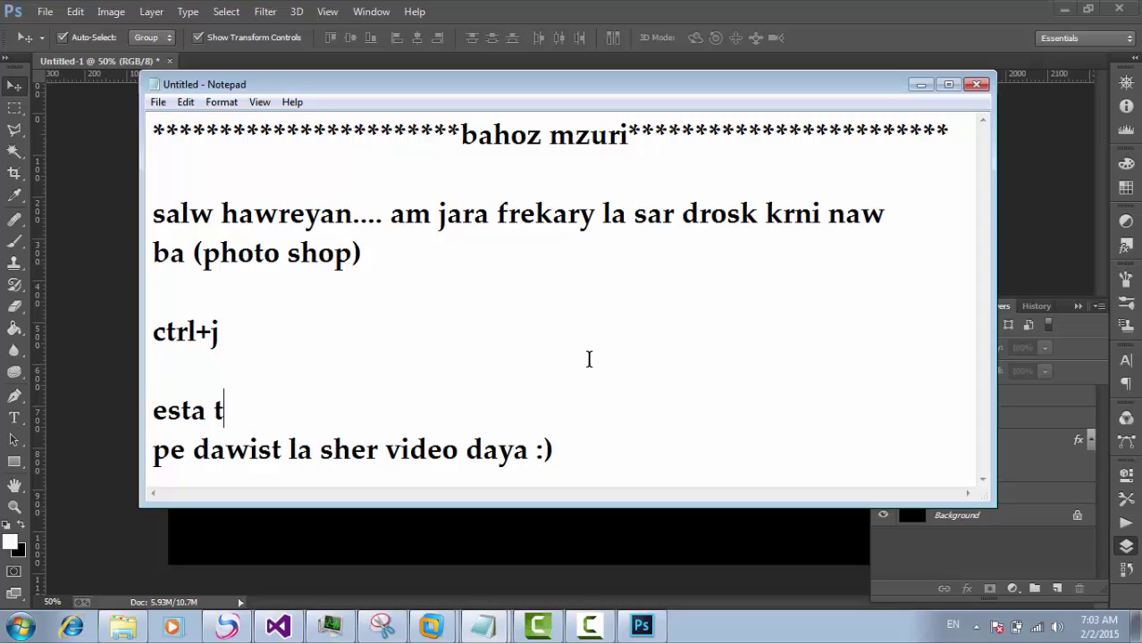
{"action": "type", "text": "awa bo"}
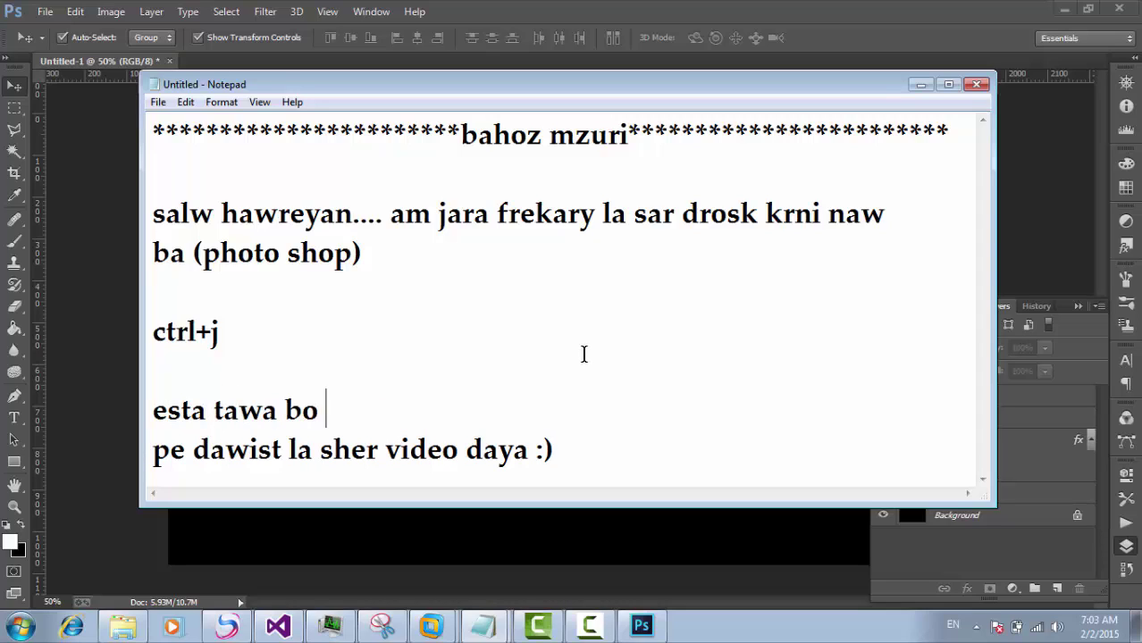
{"action": "type", "text": " :) hiwadarm sodi warkrto :)"}
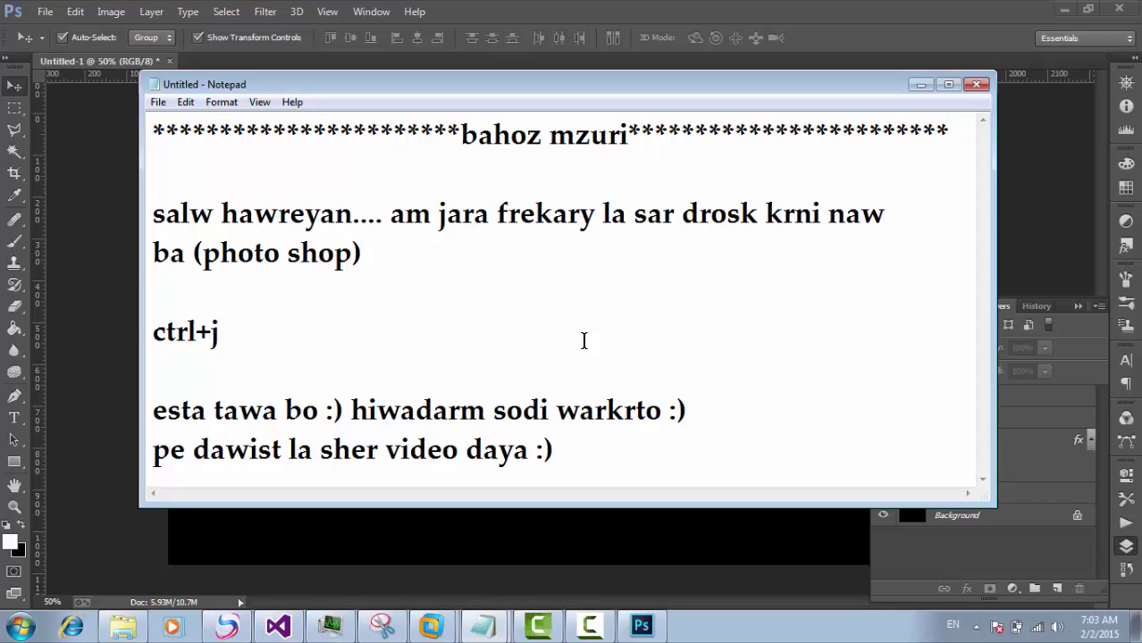
{"action": "left_click", "coordinate": [921, 85]}
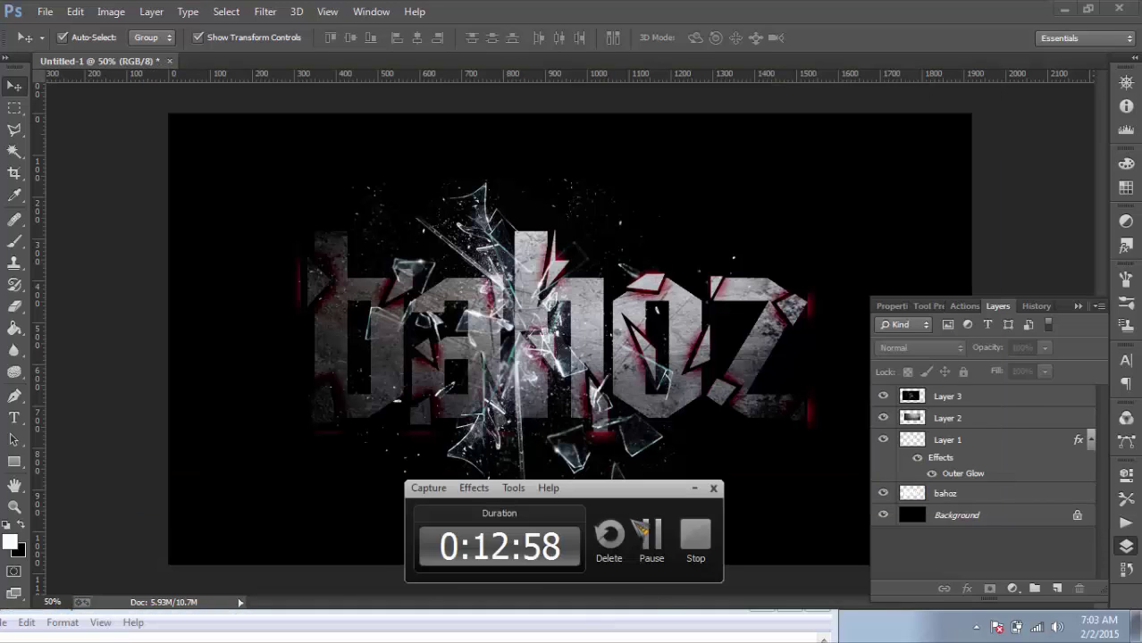